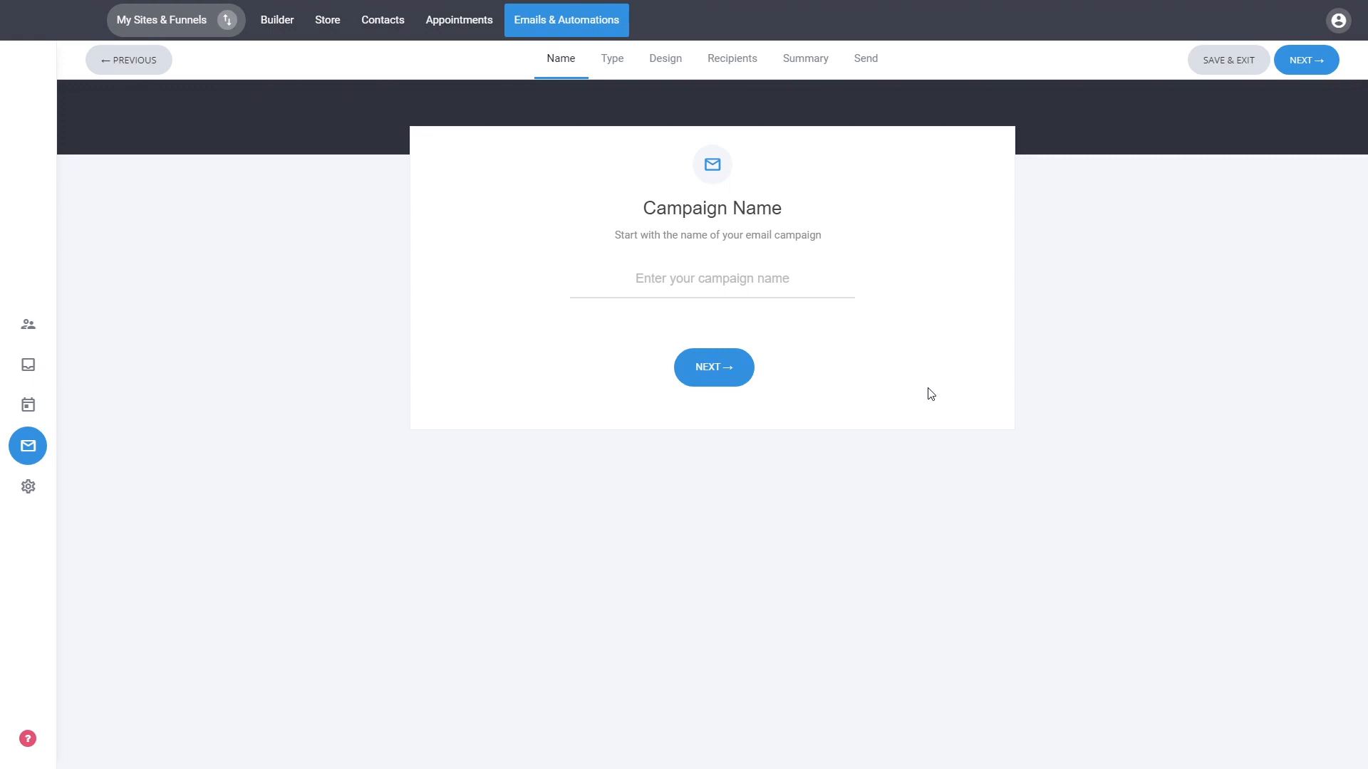
Name the email campaign 1 and continue to the campaign type.
left_click(856, 297)
type("1")
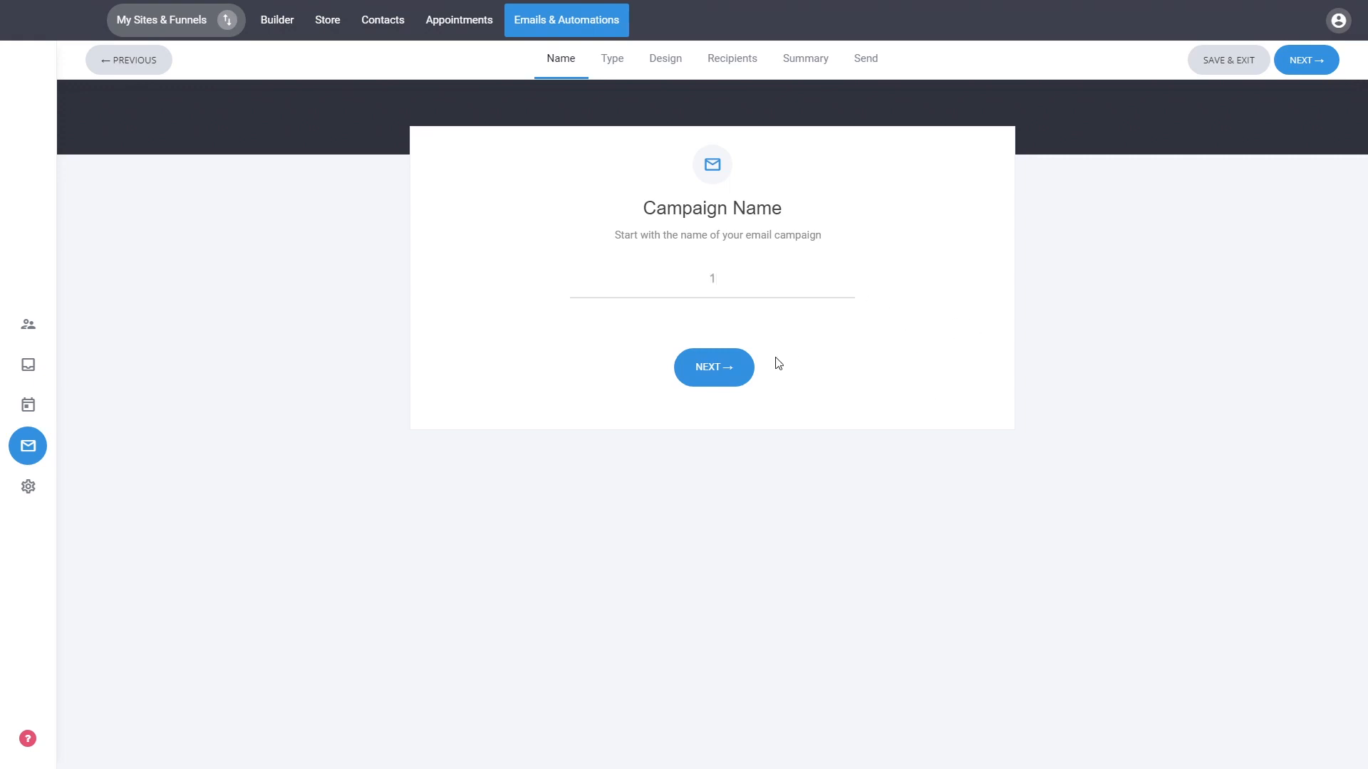
left_click(731, 375)
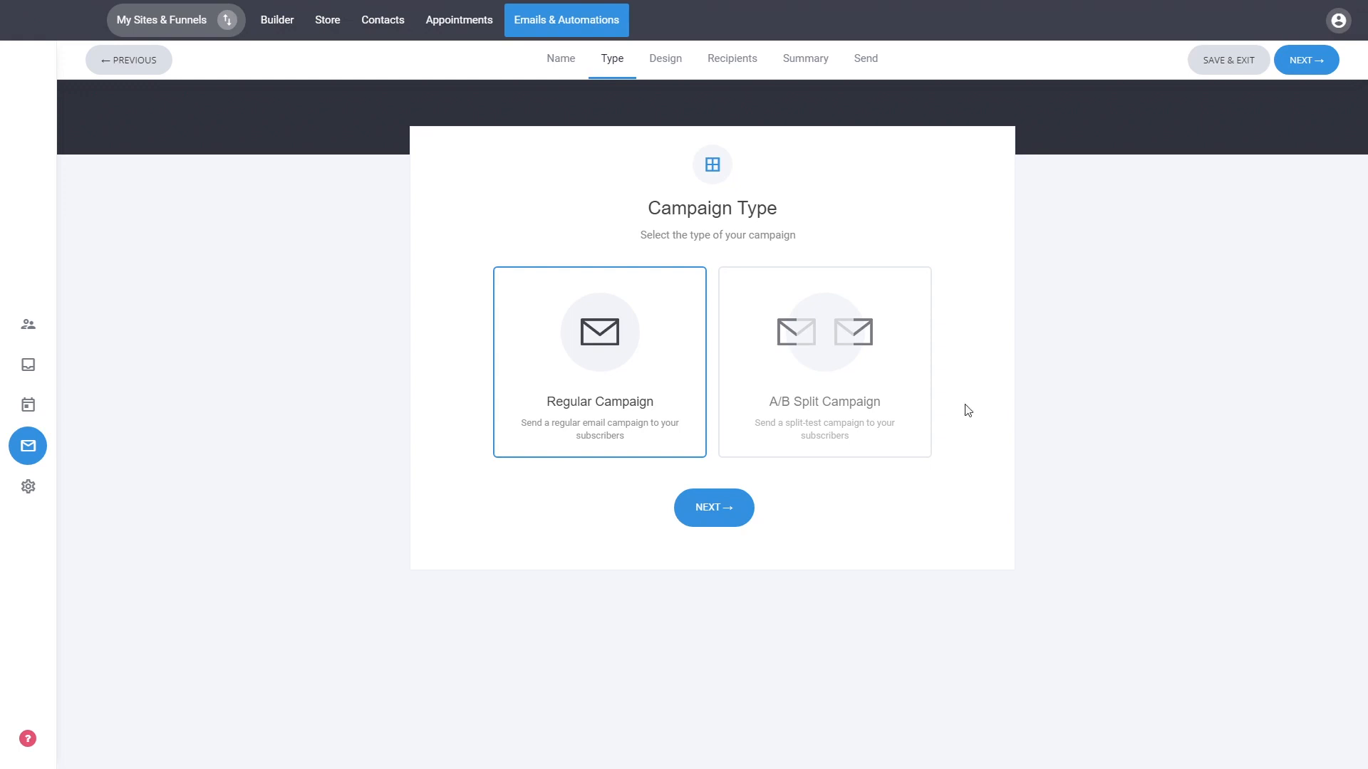
left_click(790, 394)
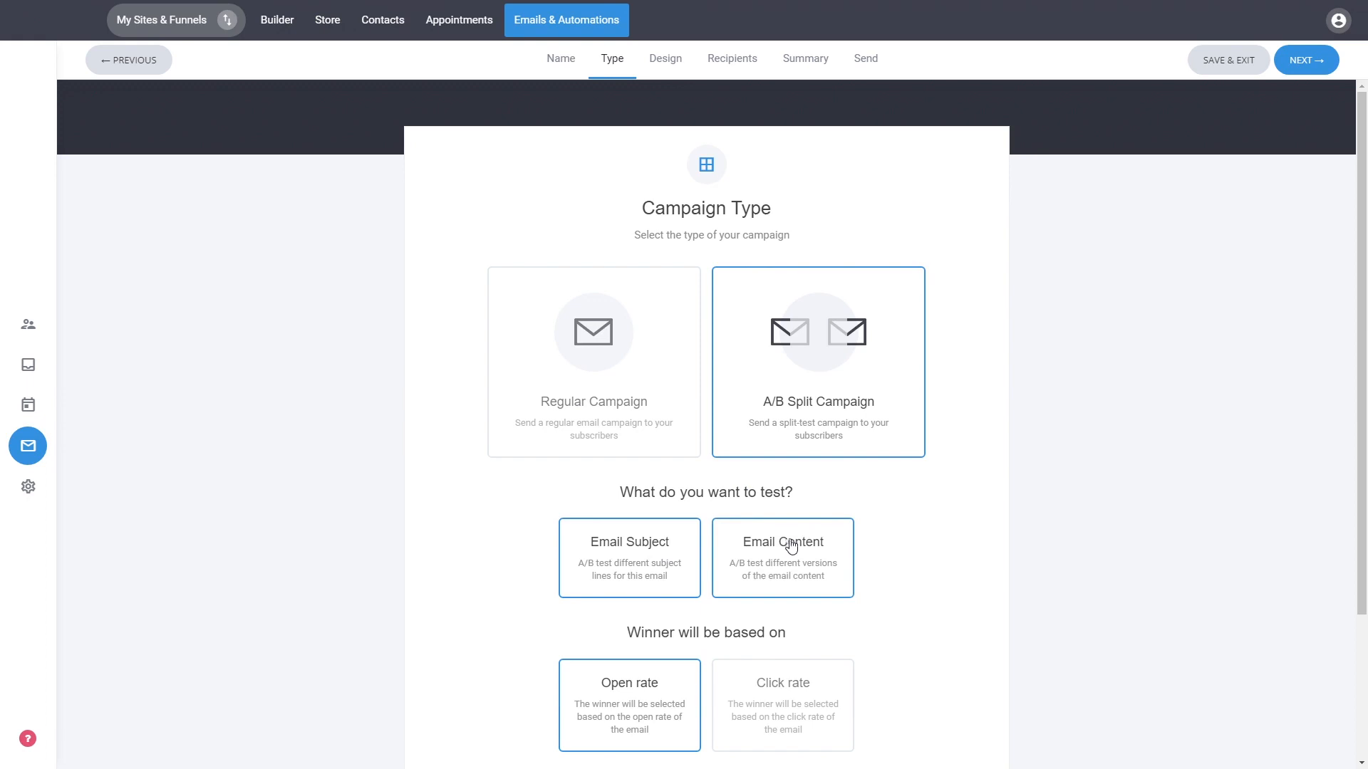
scroll(995, 513, "down", 2)
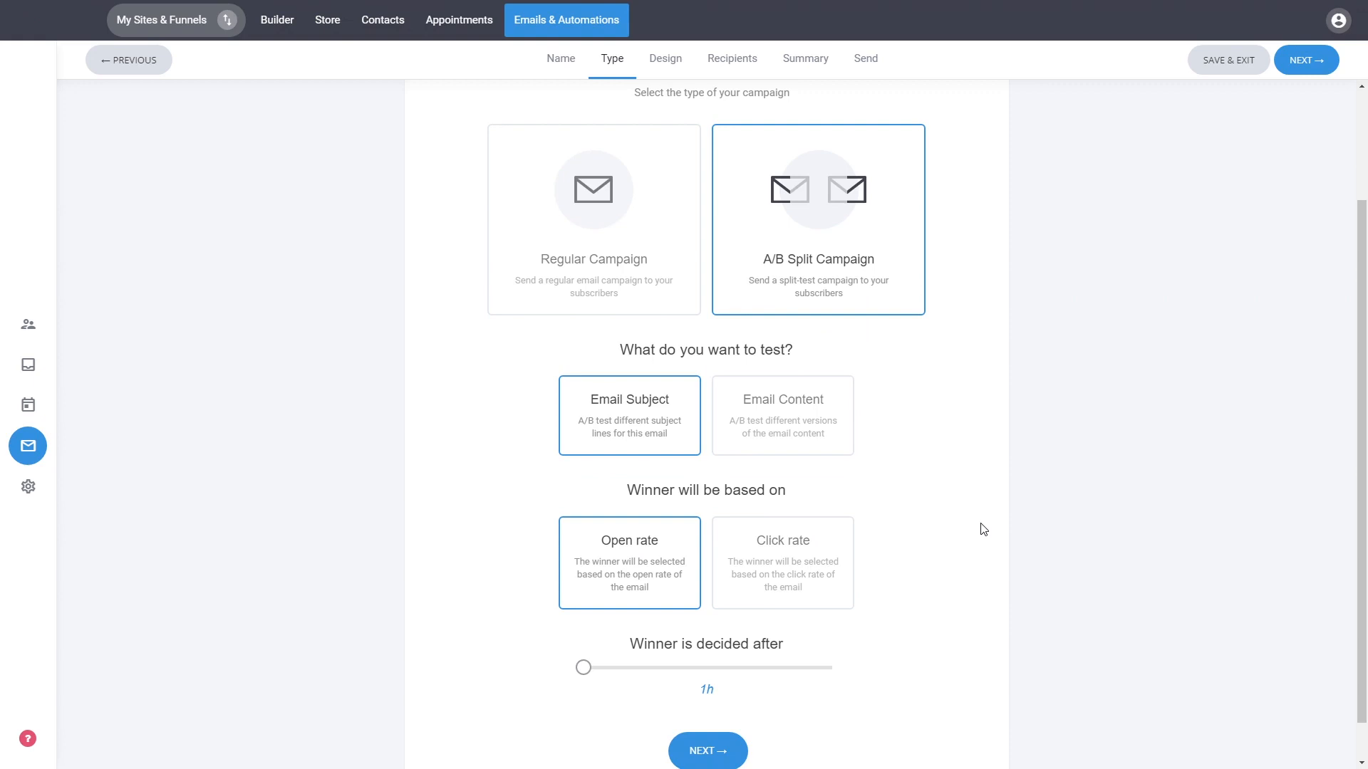
scroll(981, 528, "up", 2)
Choose Regular Campaign as the campaign type and continue to the design stage.
left_click(681, 391)
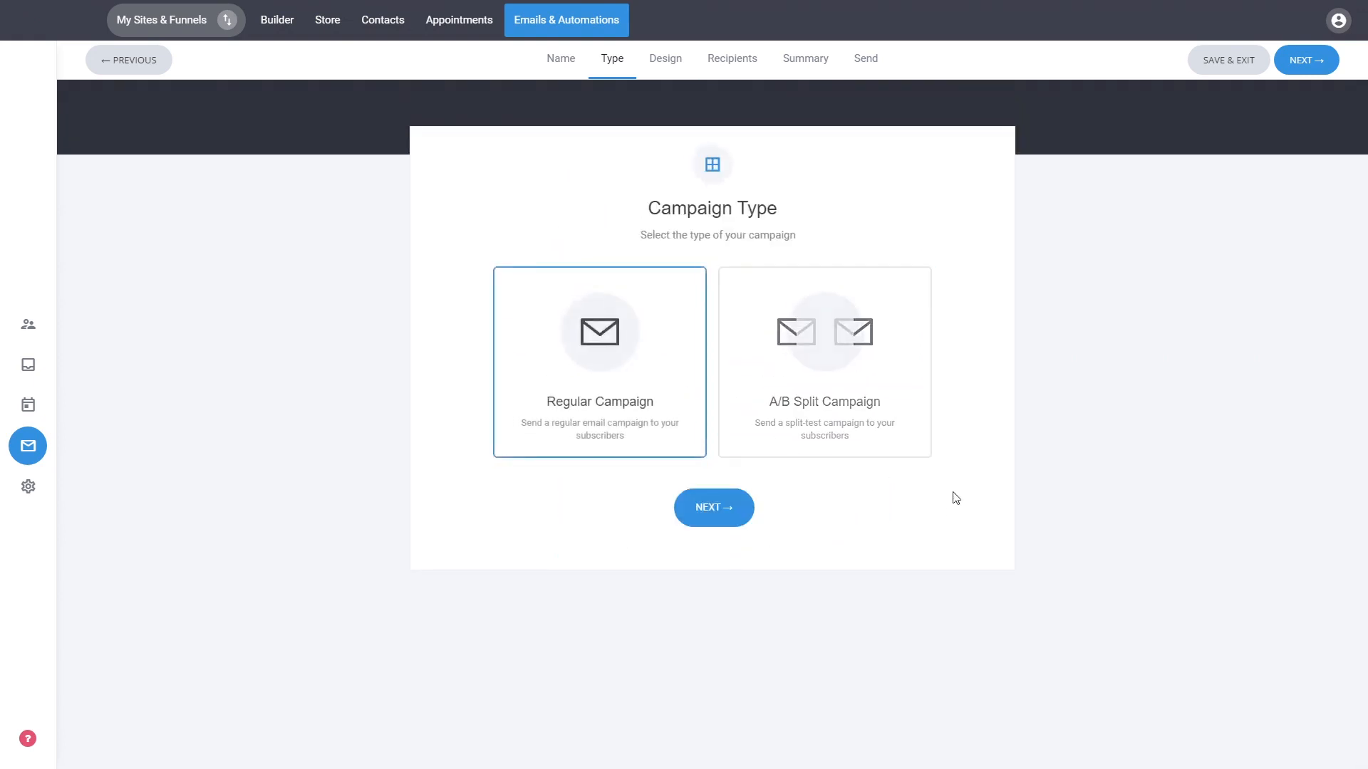
left_click(719, 518)
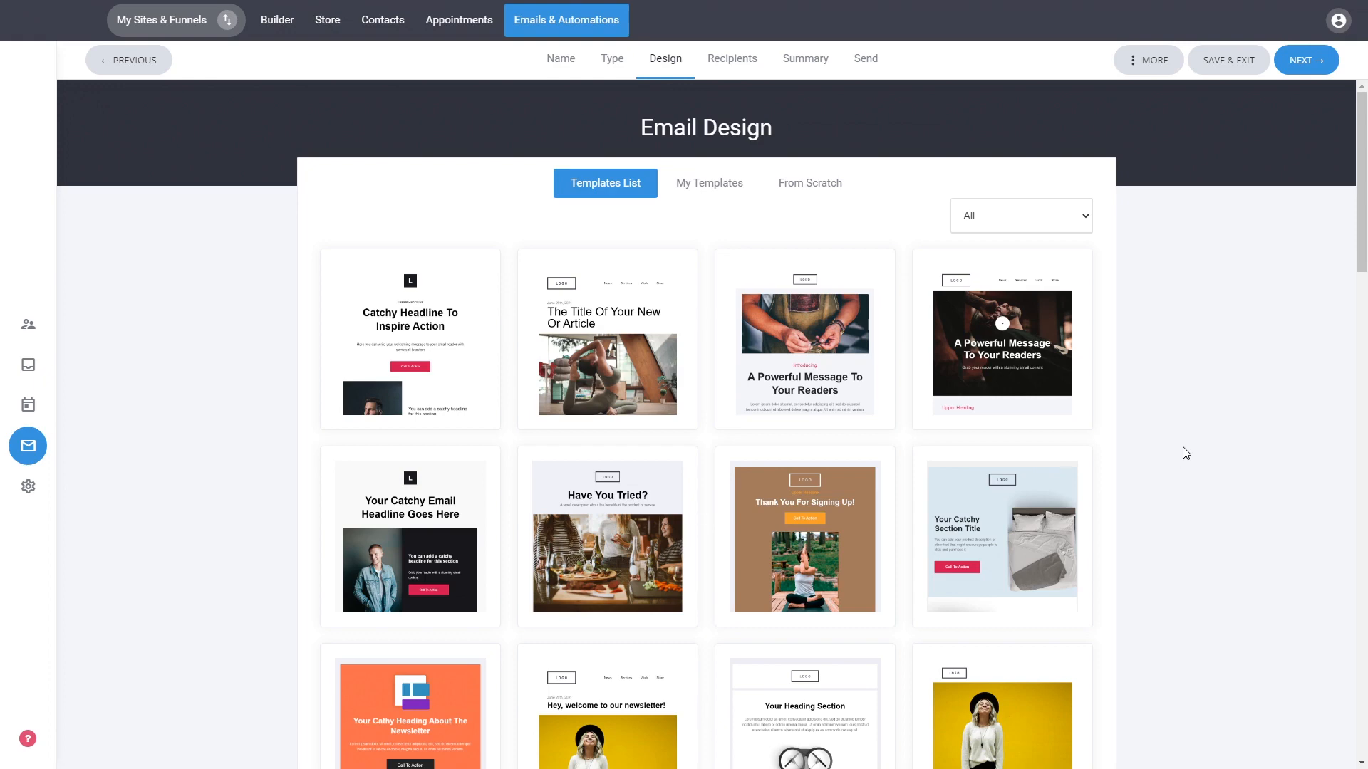
Browse the template list and open the 'Your Catchy Email Headline Goes Here' template.
scroll(1332, 389, "down", 6)
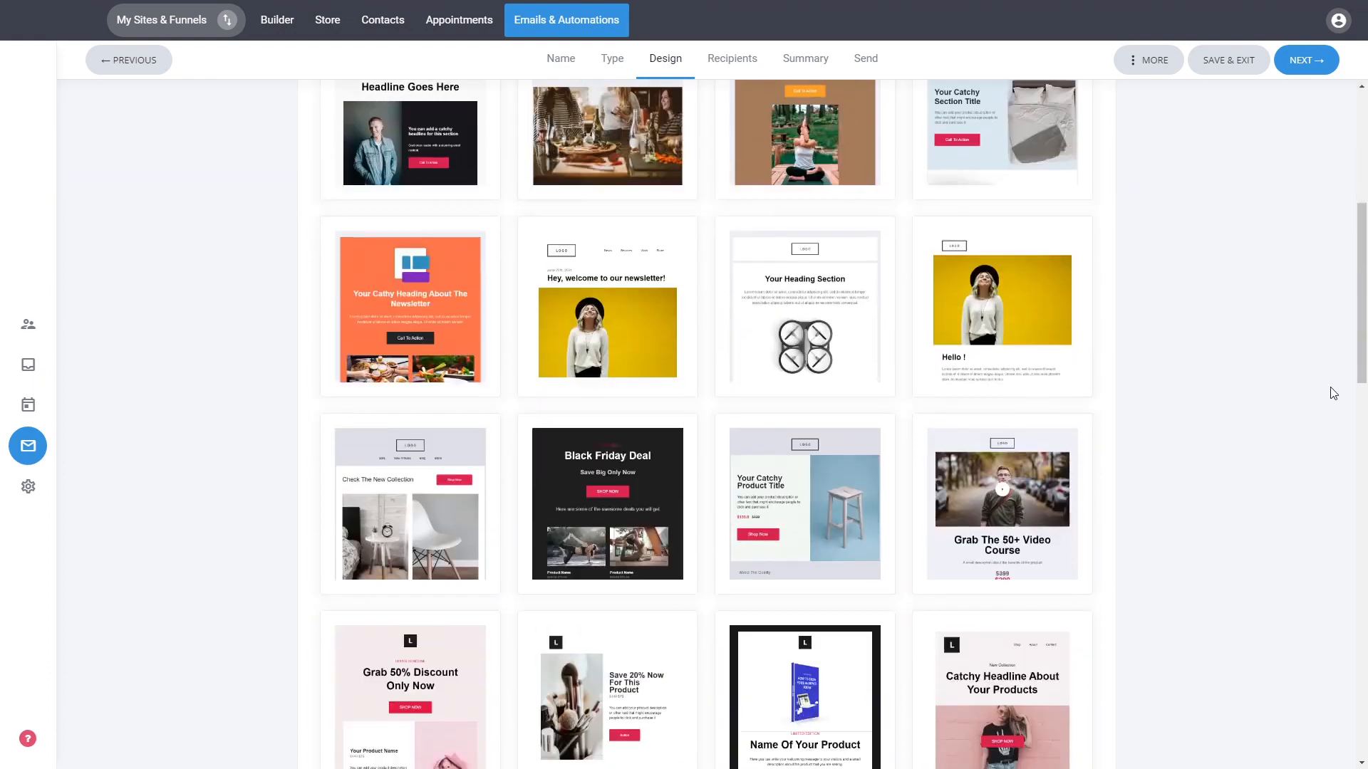
scroll(1333, 393, "down", 4)
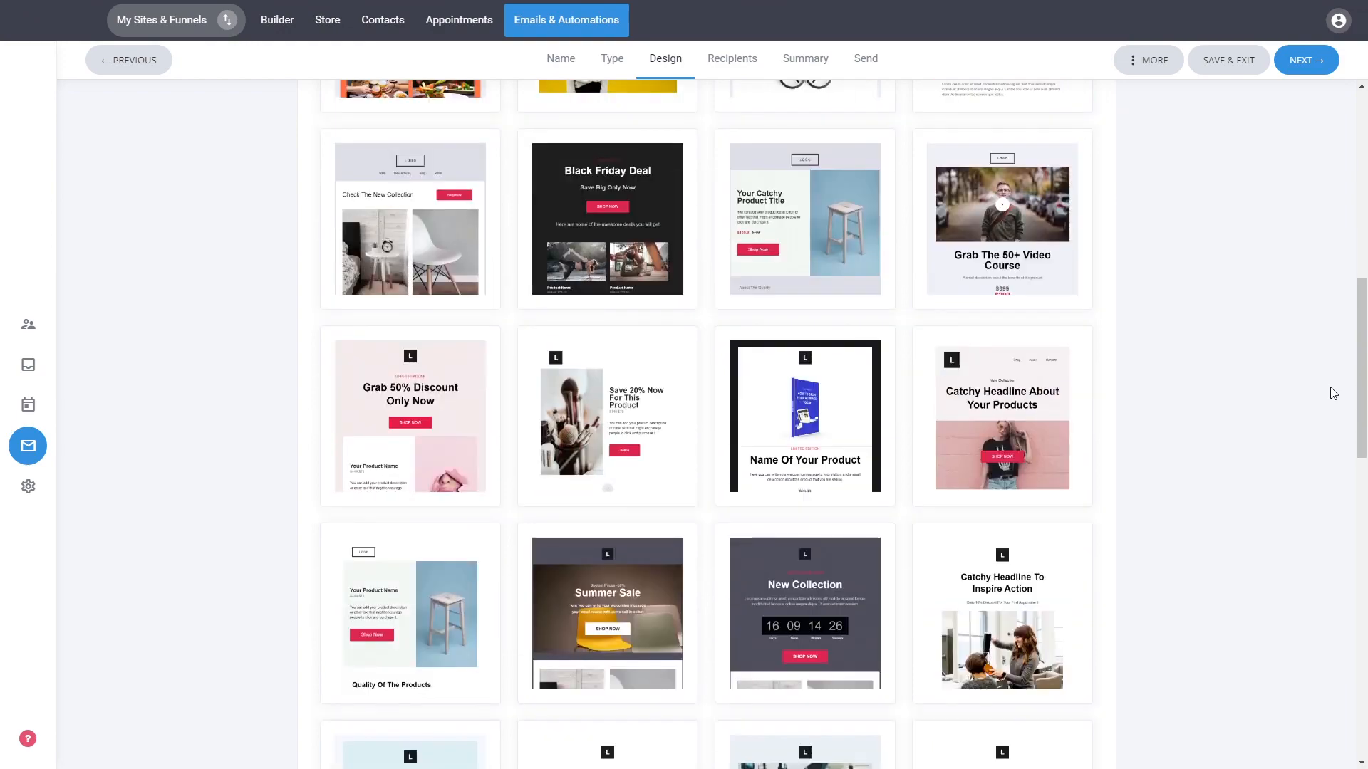
scroll(1286, 396, "up", 10)
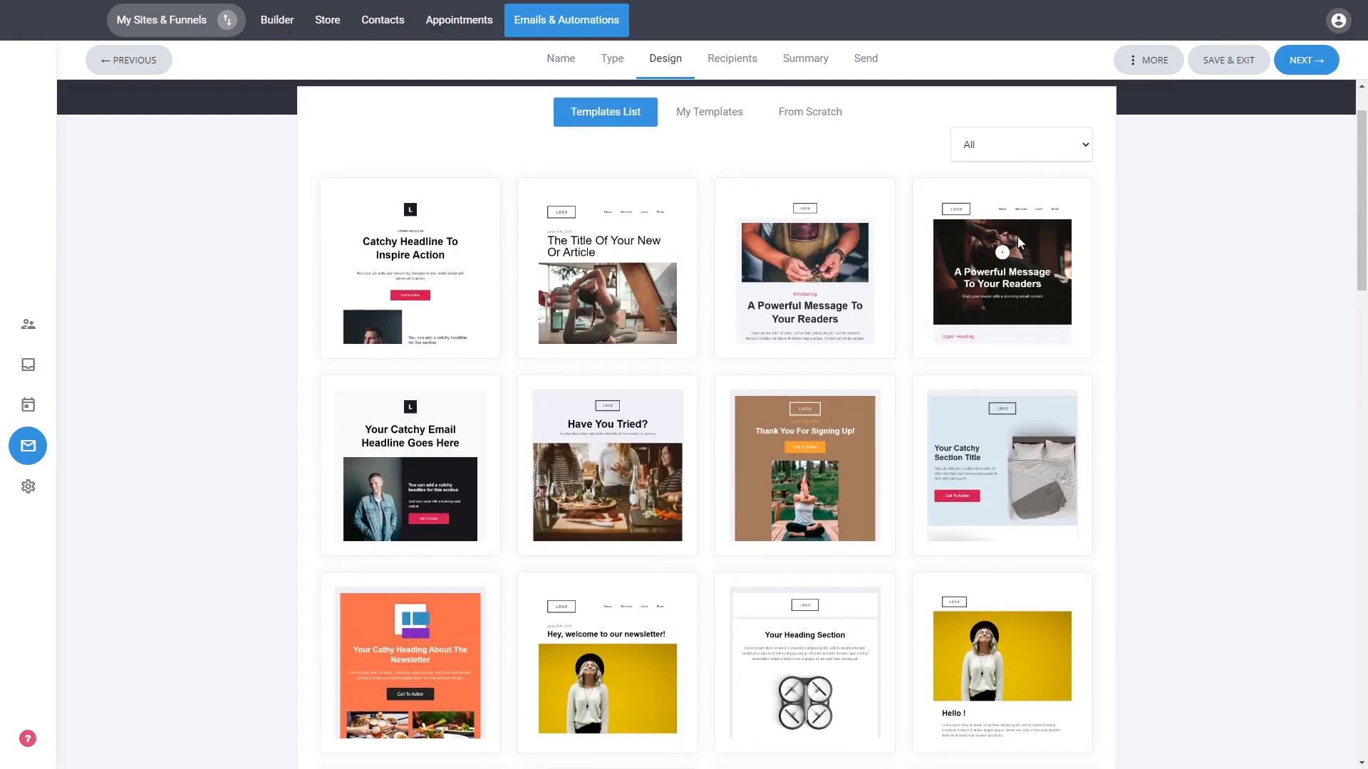
scroll(1225, 329, "down", 10)
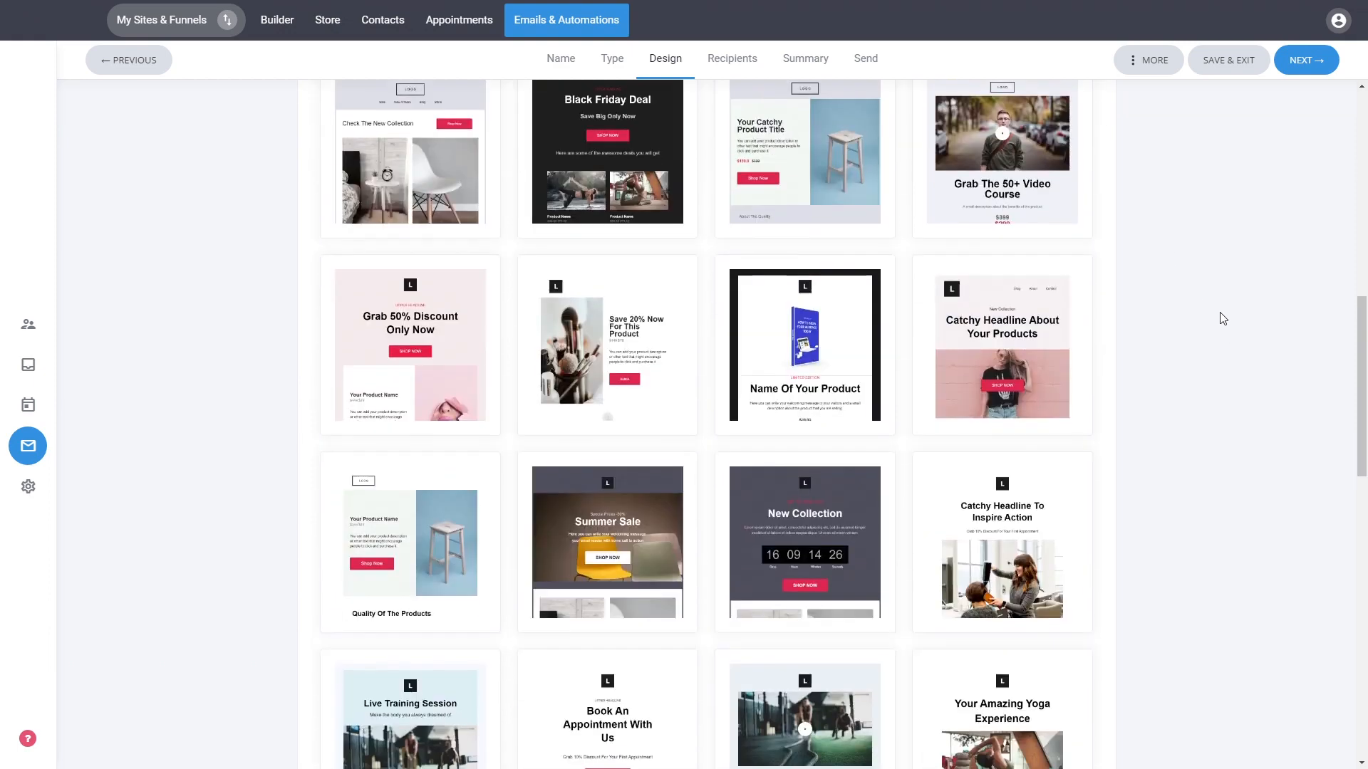
scroll(1223, 318, "down", 5)
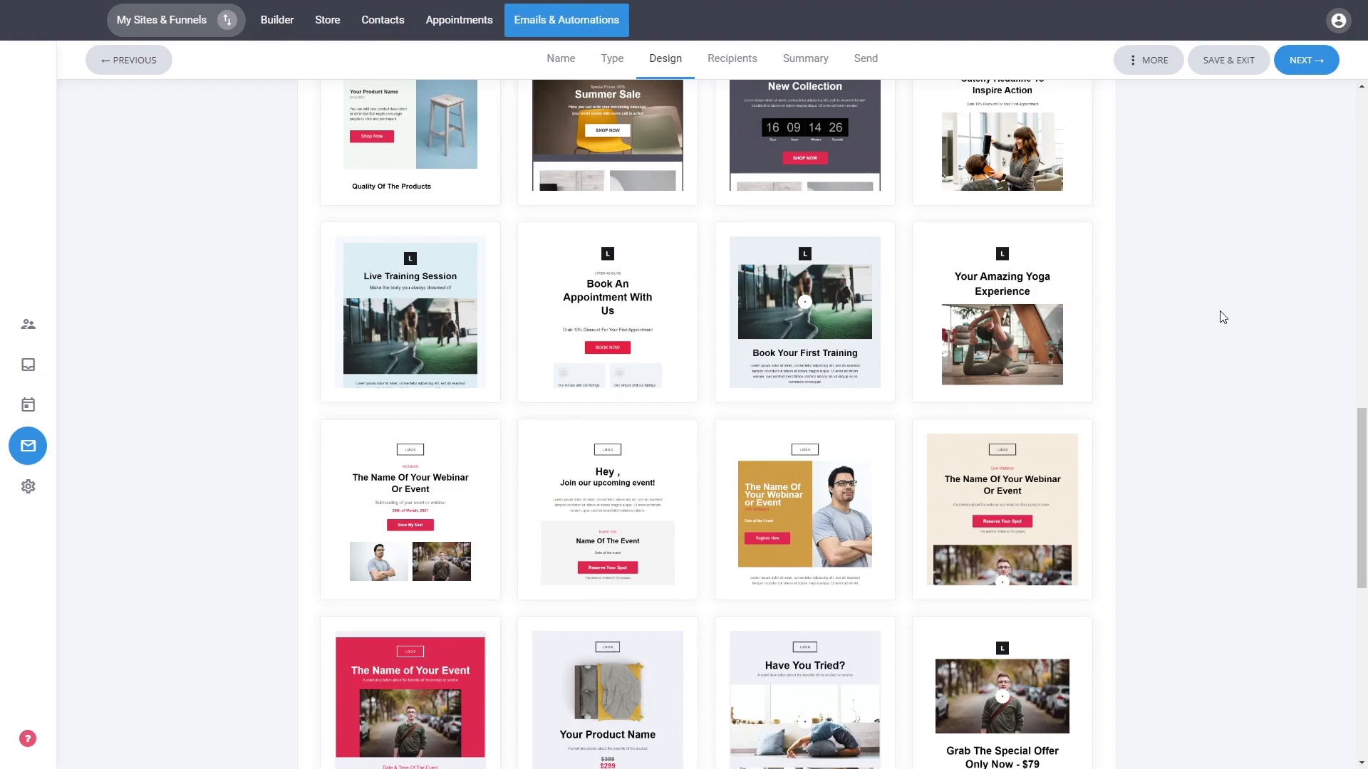
scroll(1219, 315, "down", 8)
scroll(1223, 316, "up", 20)
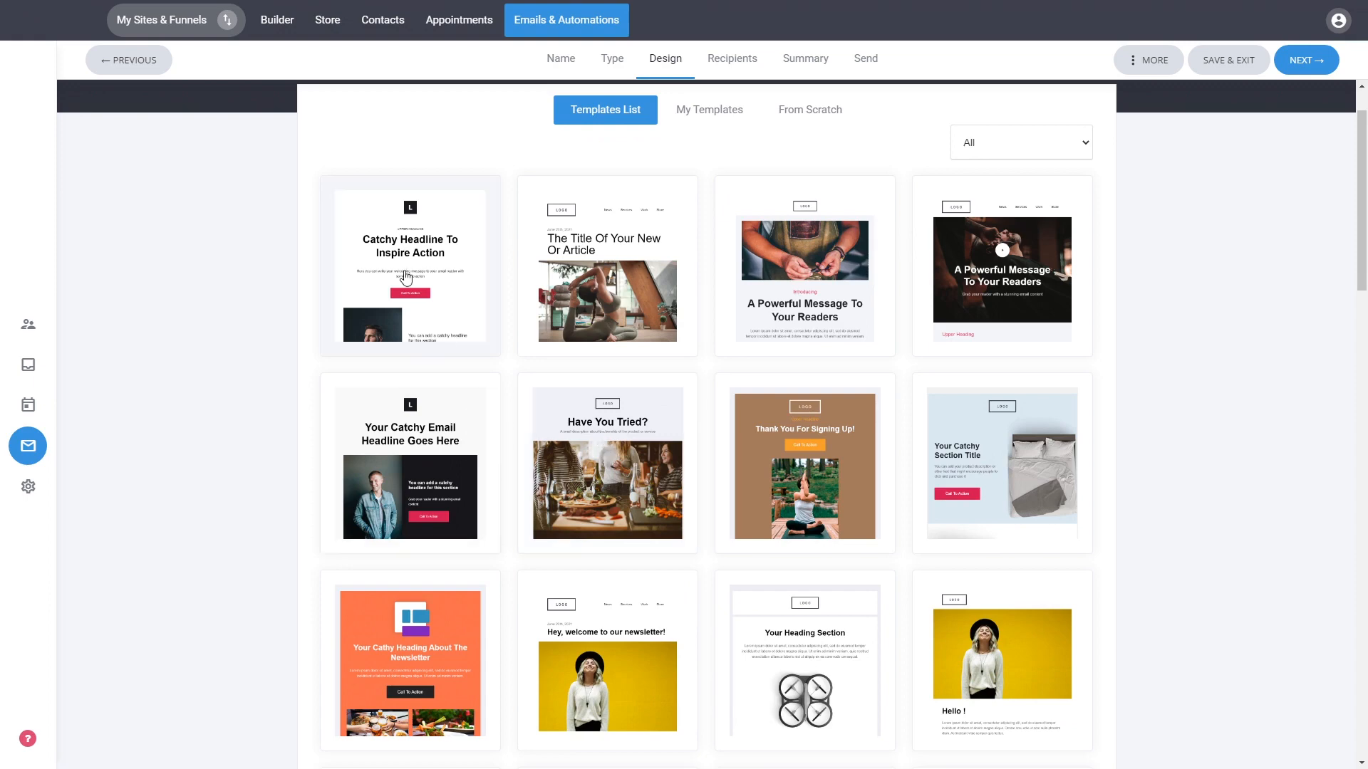
left_click(417, 413)
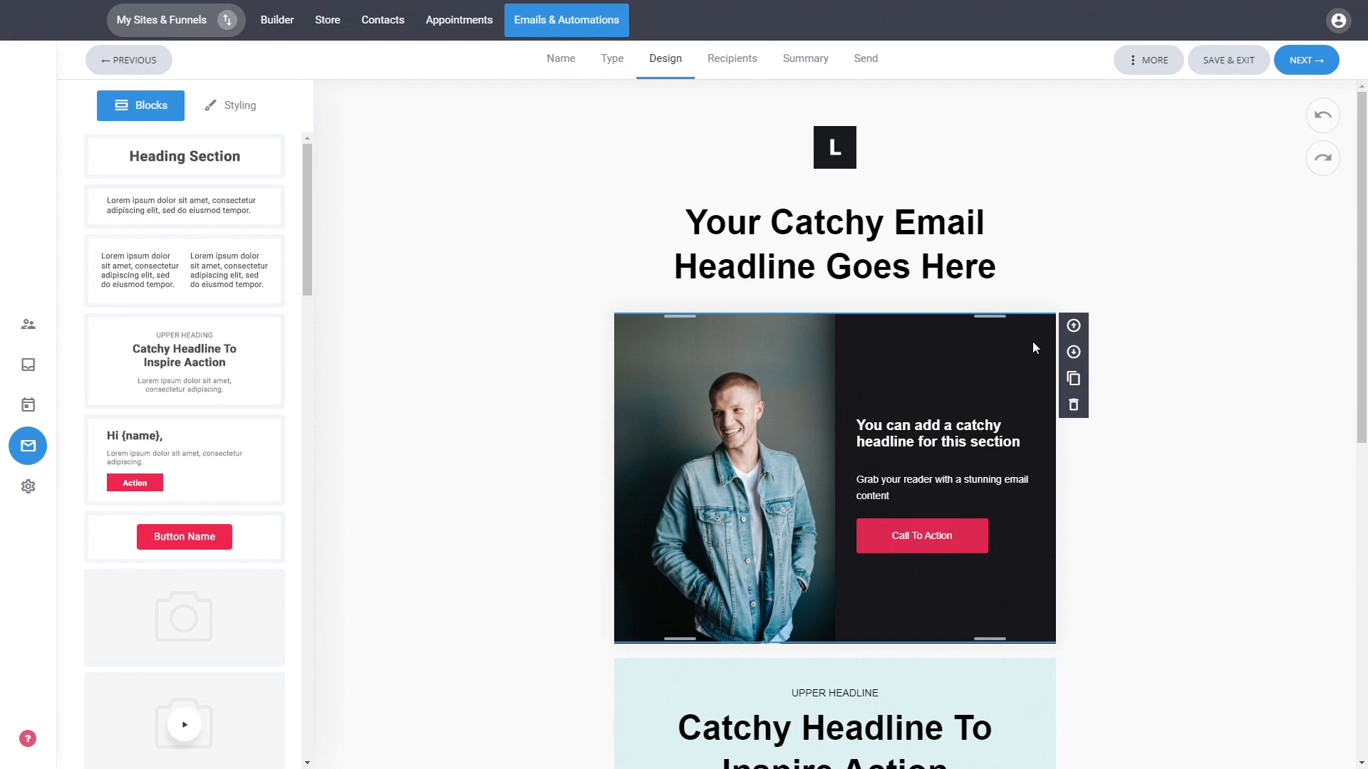
Insert the first_name personalization tag at the end of the main headline.
triple_click(852, 232)
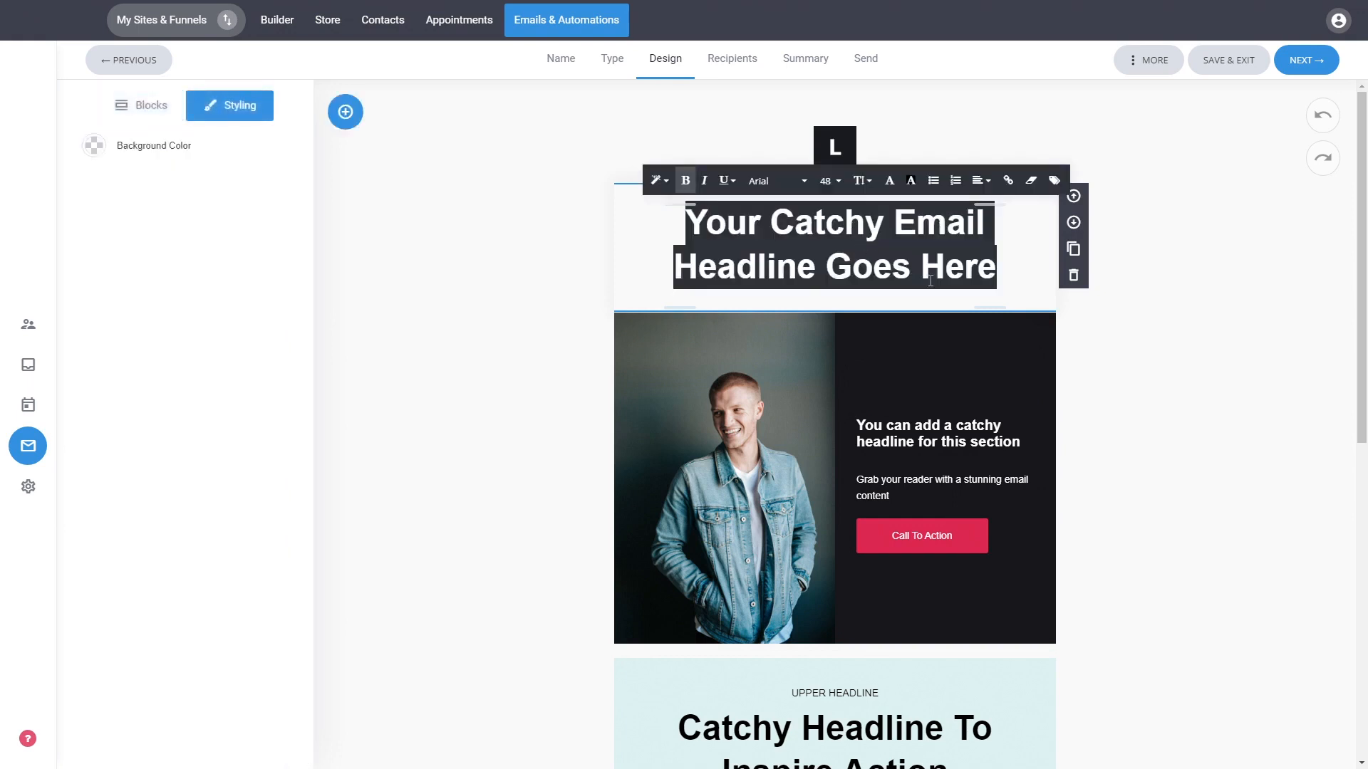
left_click(985, 265)
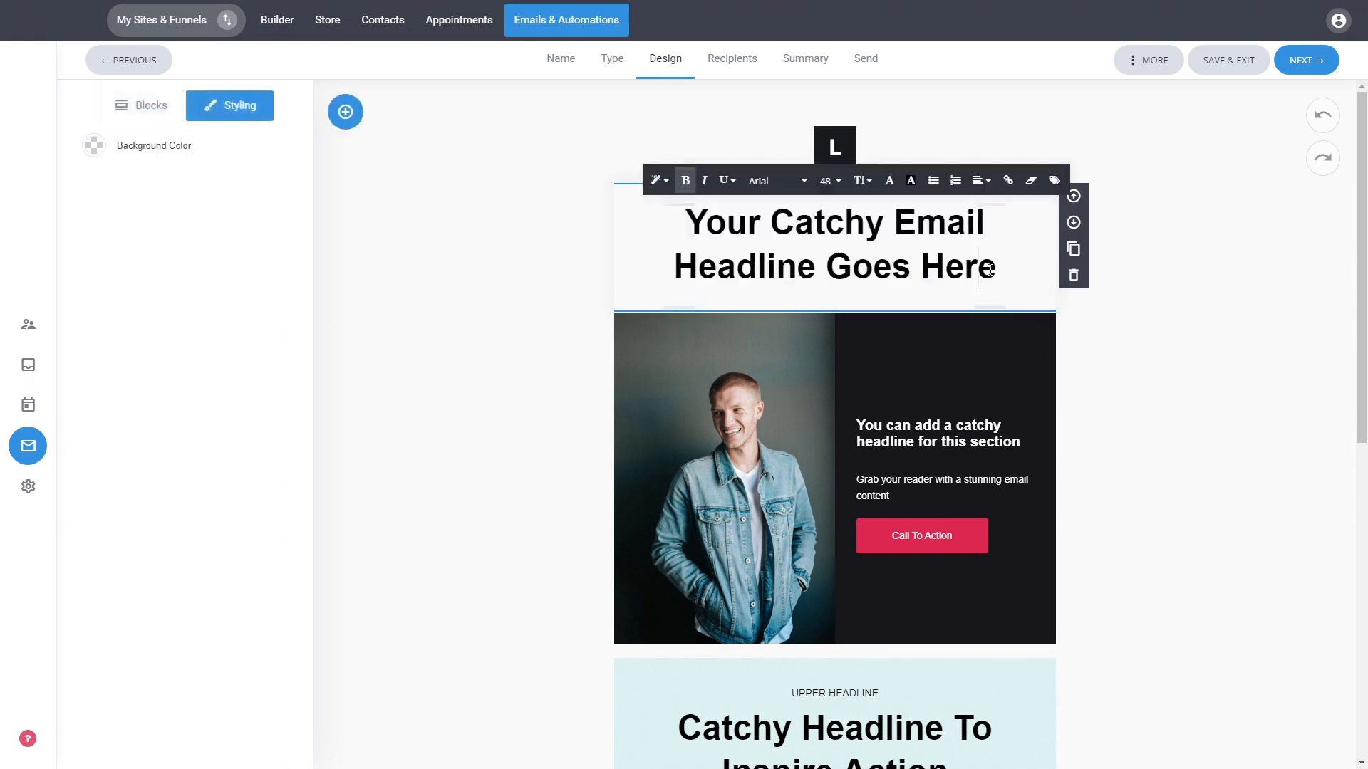
left_click(1055, 181)
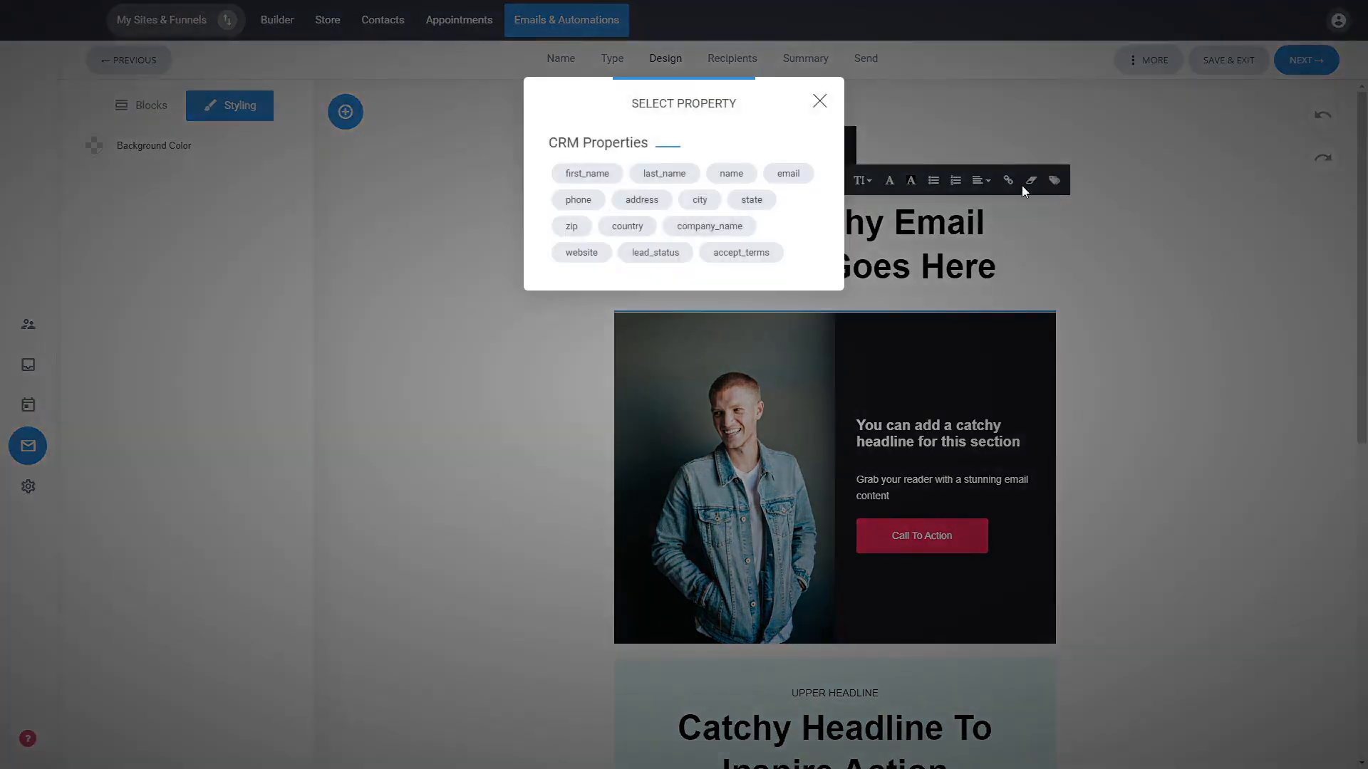
left_click(607, 184)
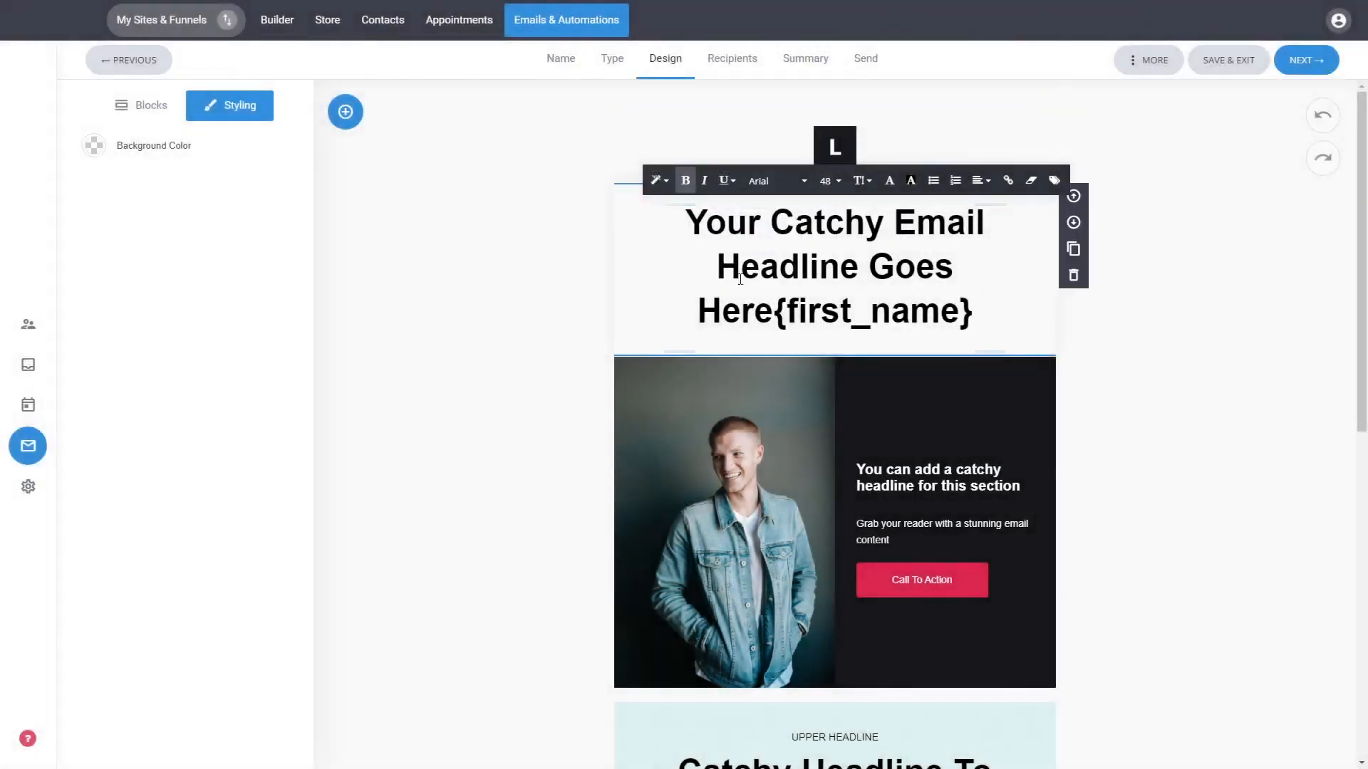
left_click(777, 313)
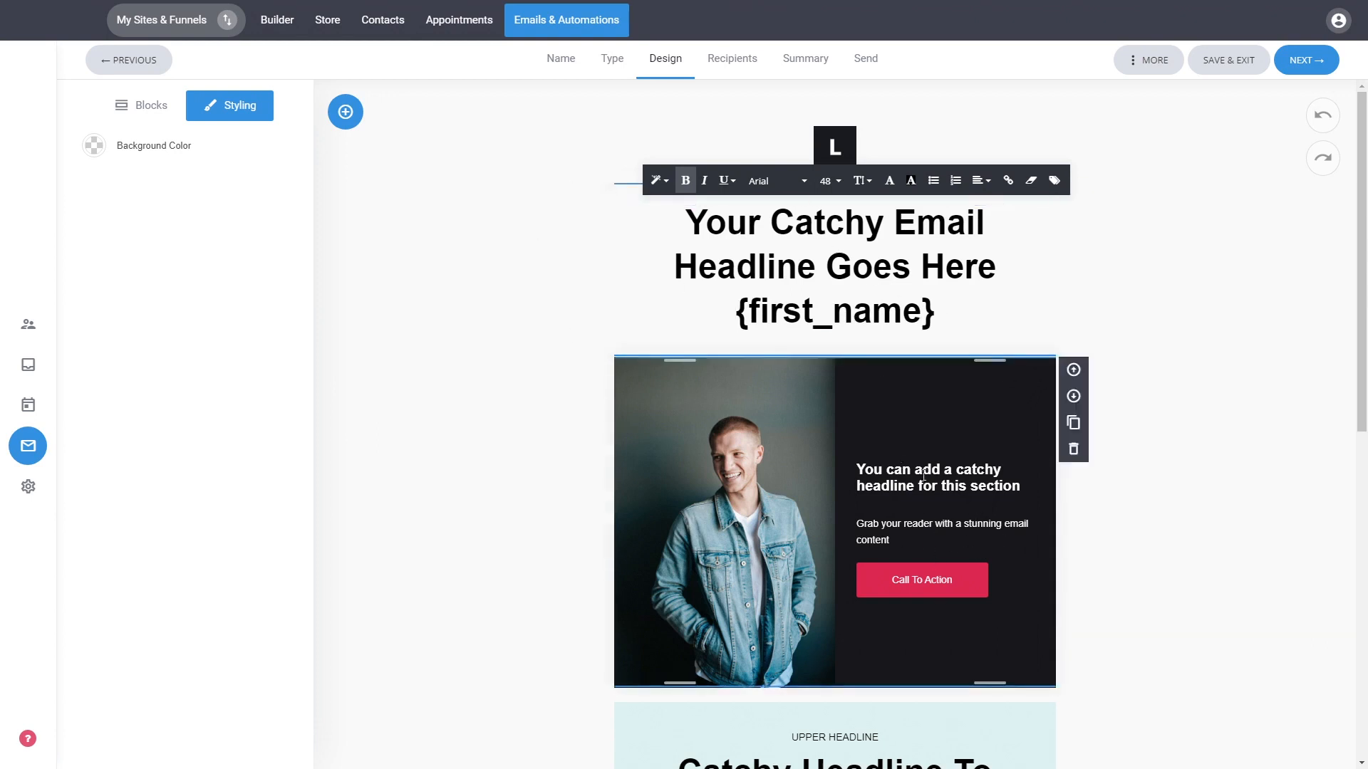
Select the photo section and set its button background color to blue 2755DE.
left_click(1185, 520)
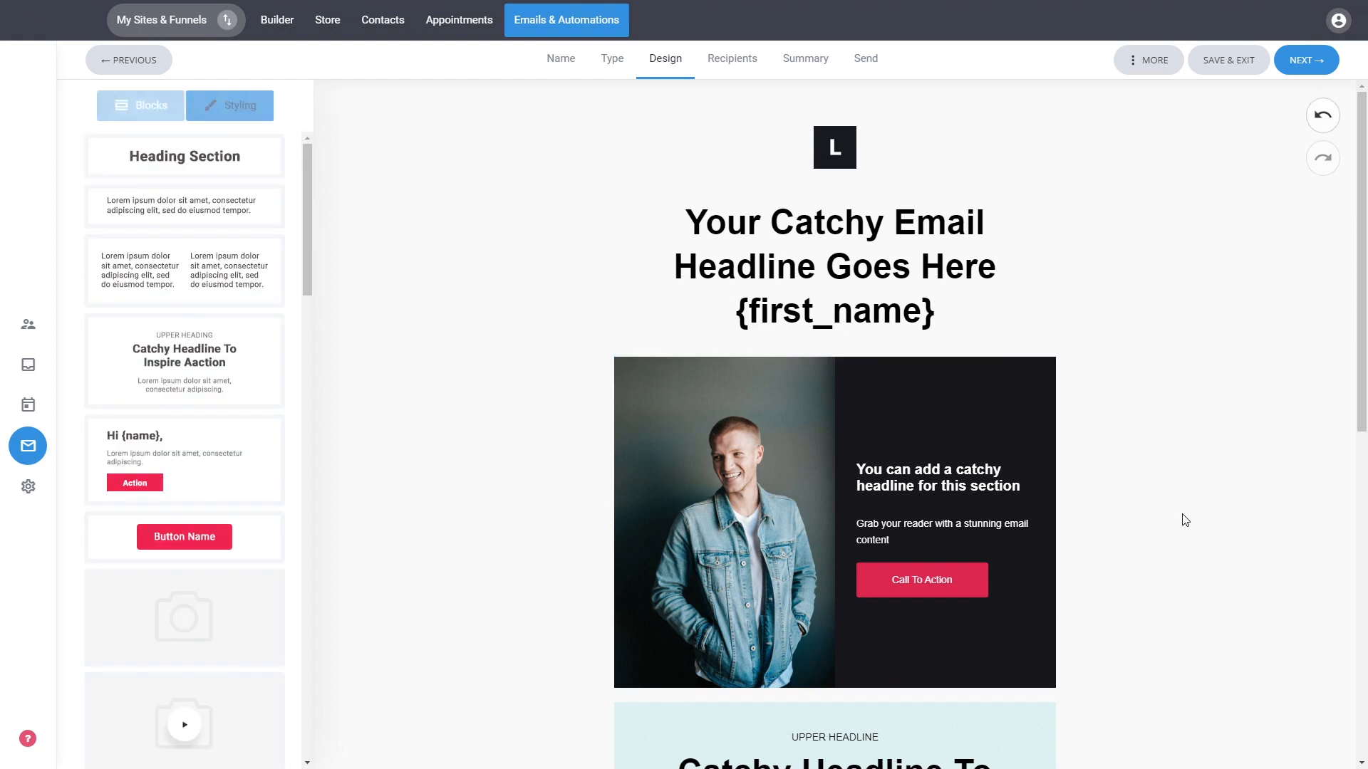
left_click(783, 411)
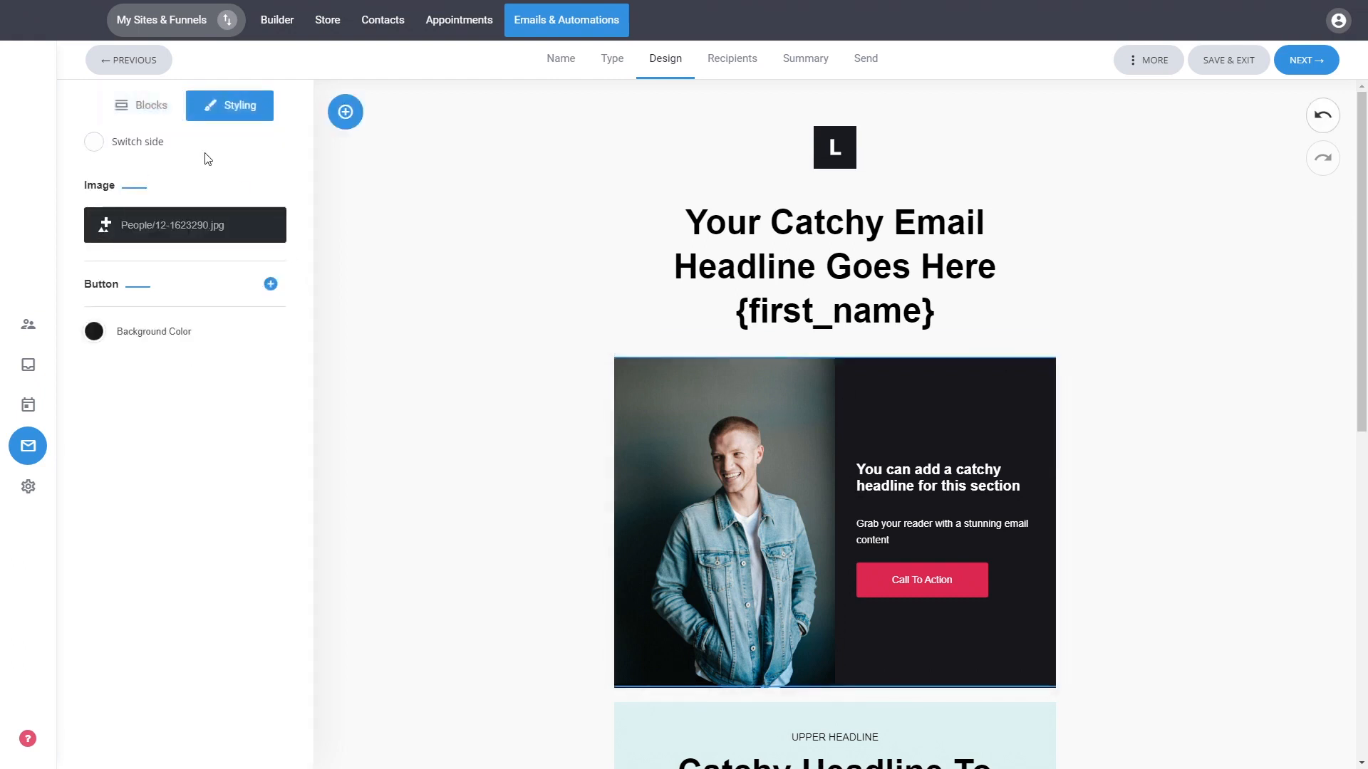
left_click(269, 285)
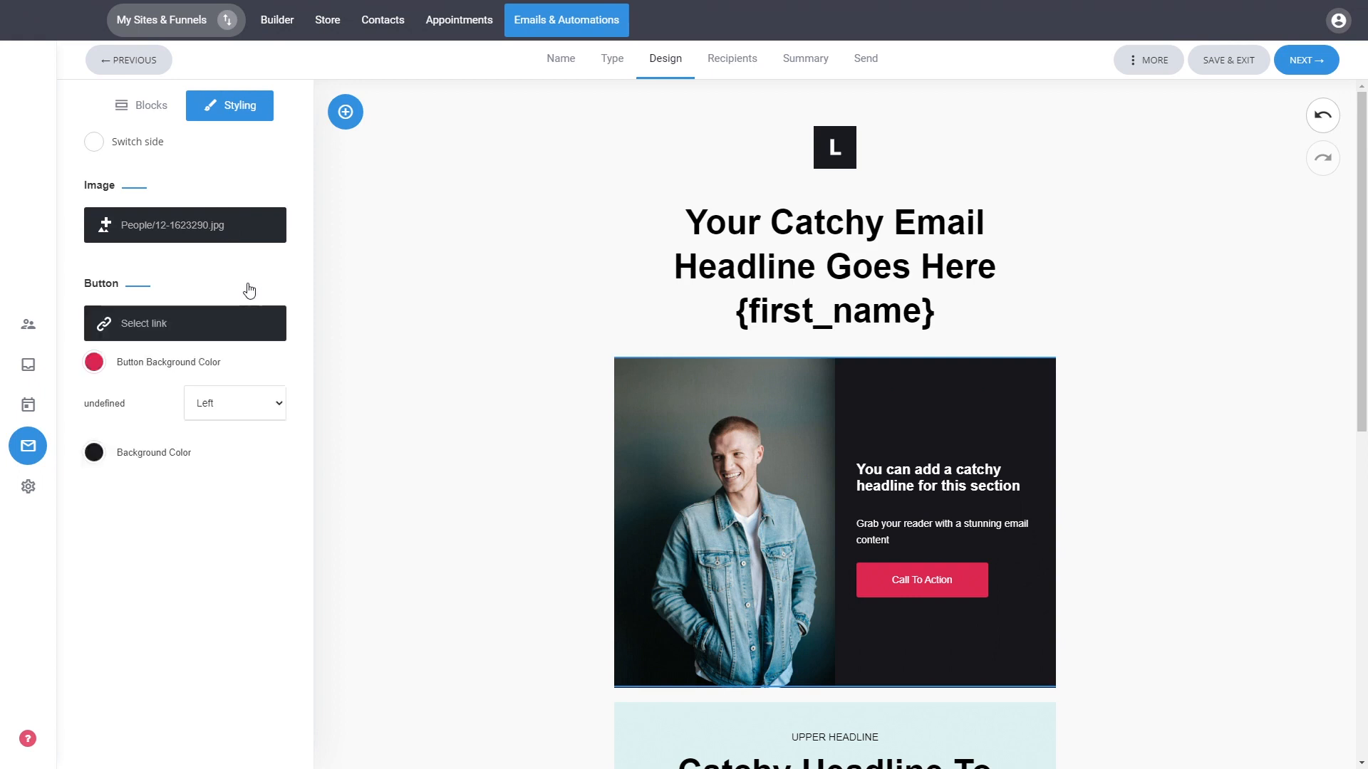
left_click(94, 363)
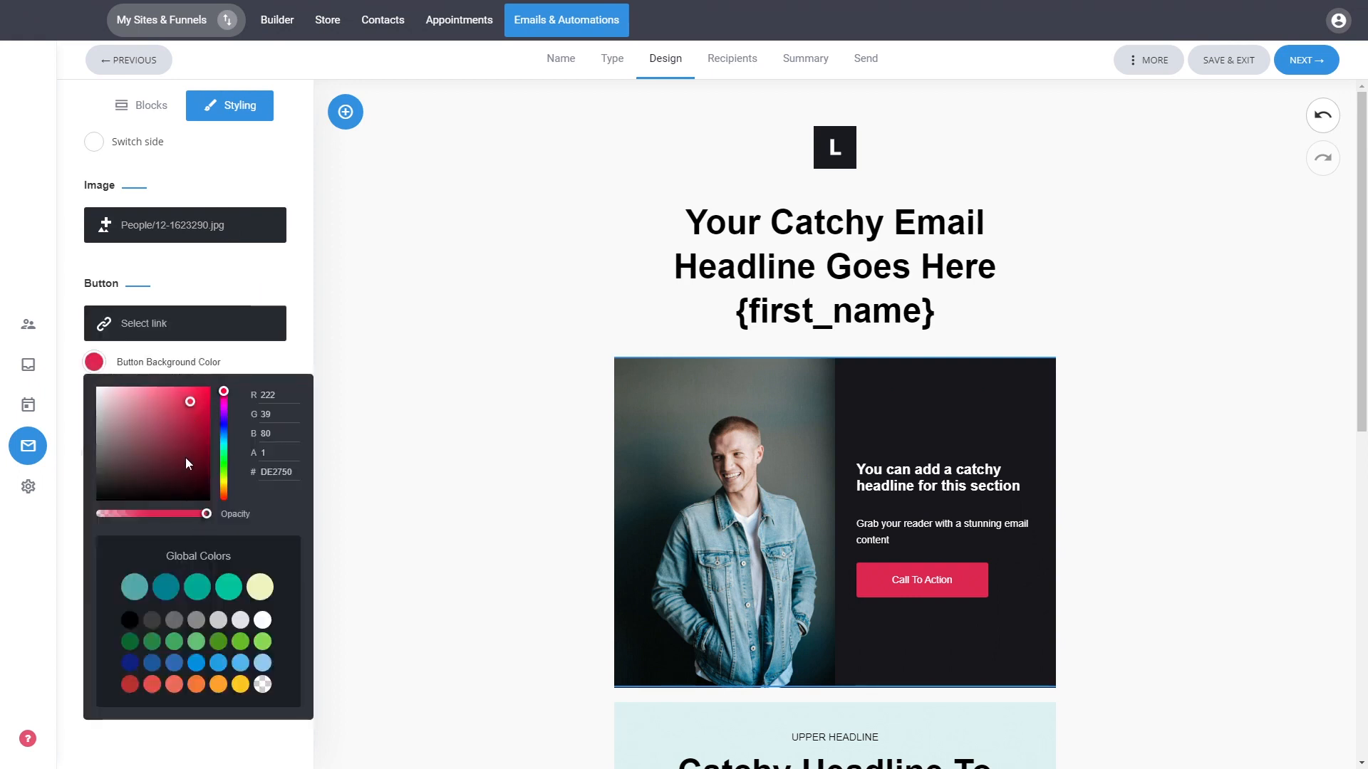
left_click(224, 425)
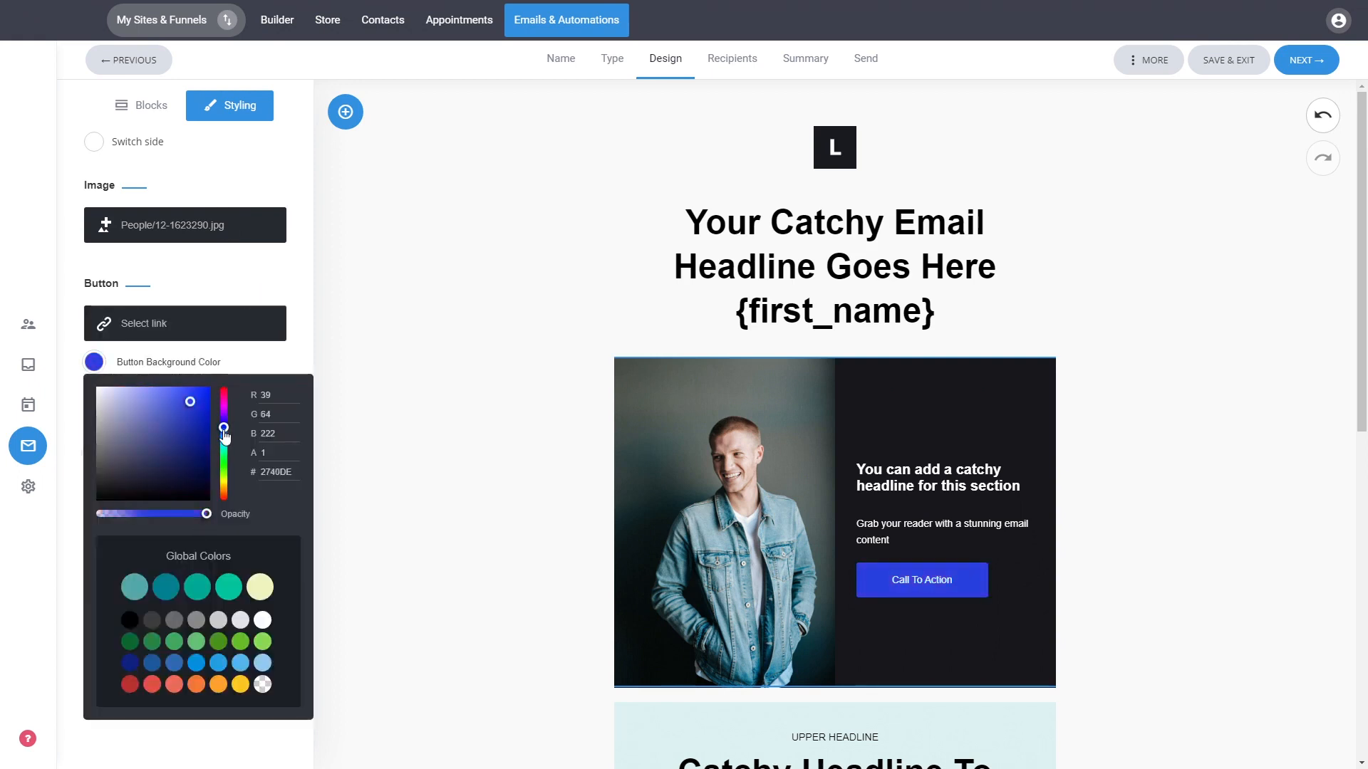
left_click(260, 286)
Set the photo section's background color to a light purple, 8A8AAF.
left_click(93, 331)
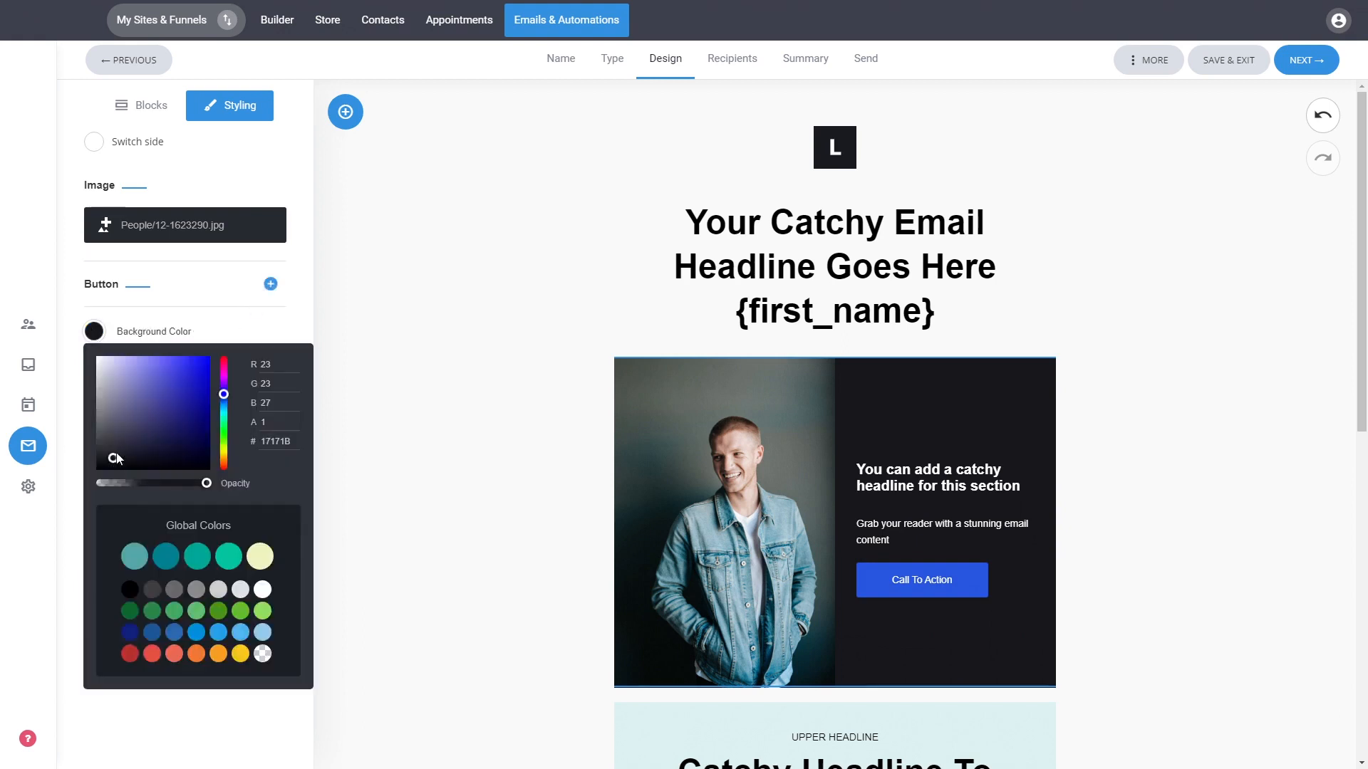
left_click(122, 403)
left_click_drag(122, 406, 120, 392)
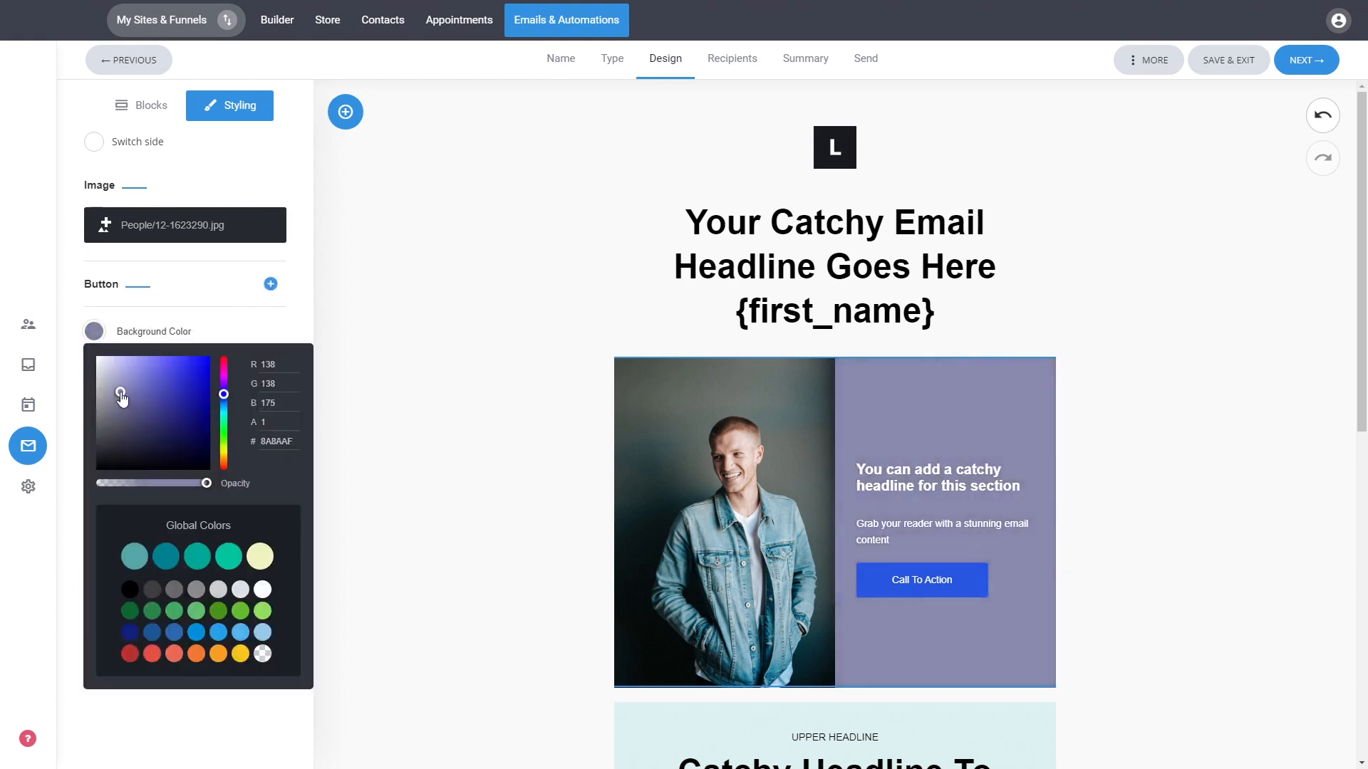
left_click(299, 289)
left_click(270, 283)
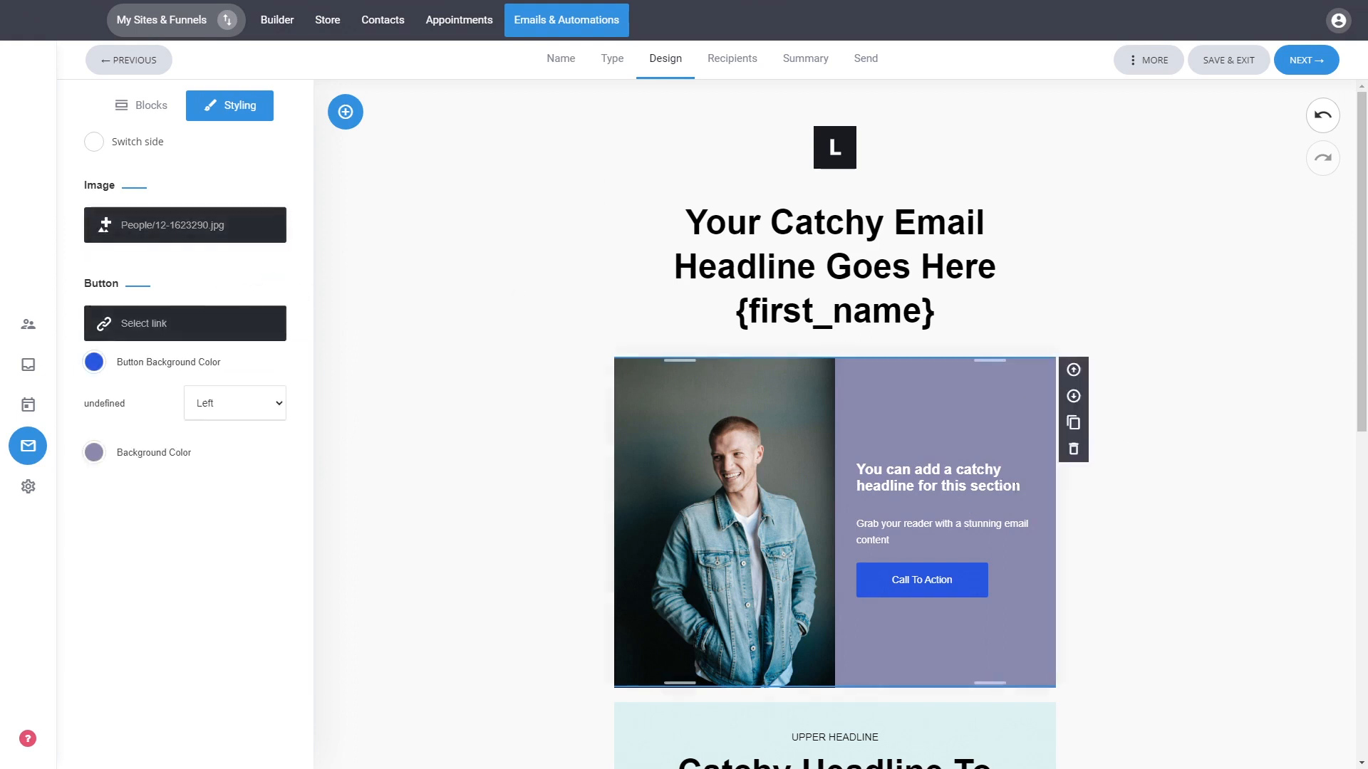
left_click_drag(1020, 487, 857, 467)
left_click(971, 450)
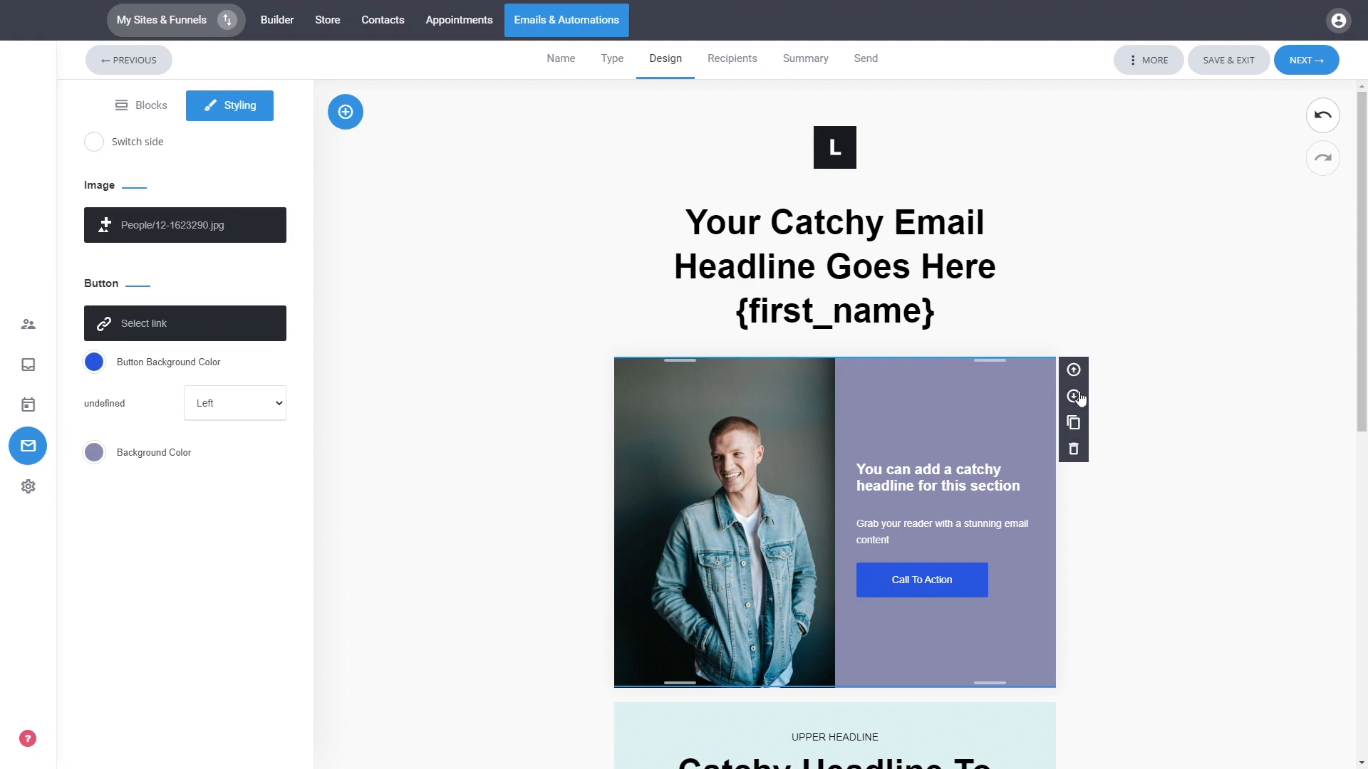
left_click(1196, 459)
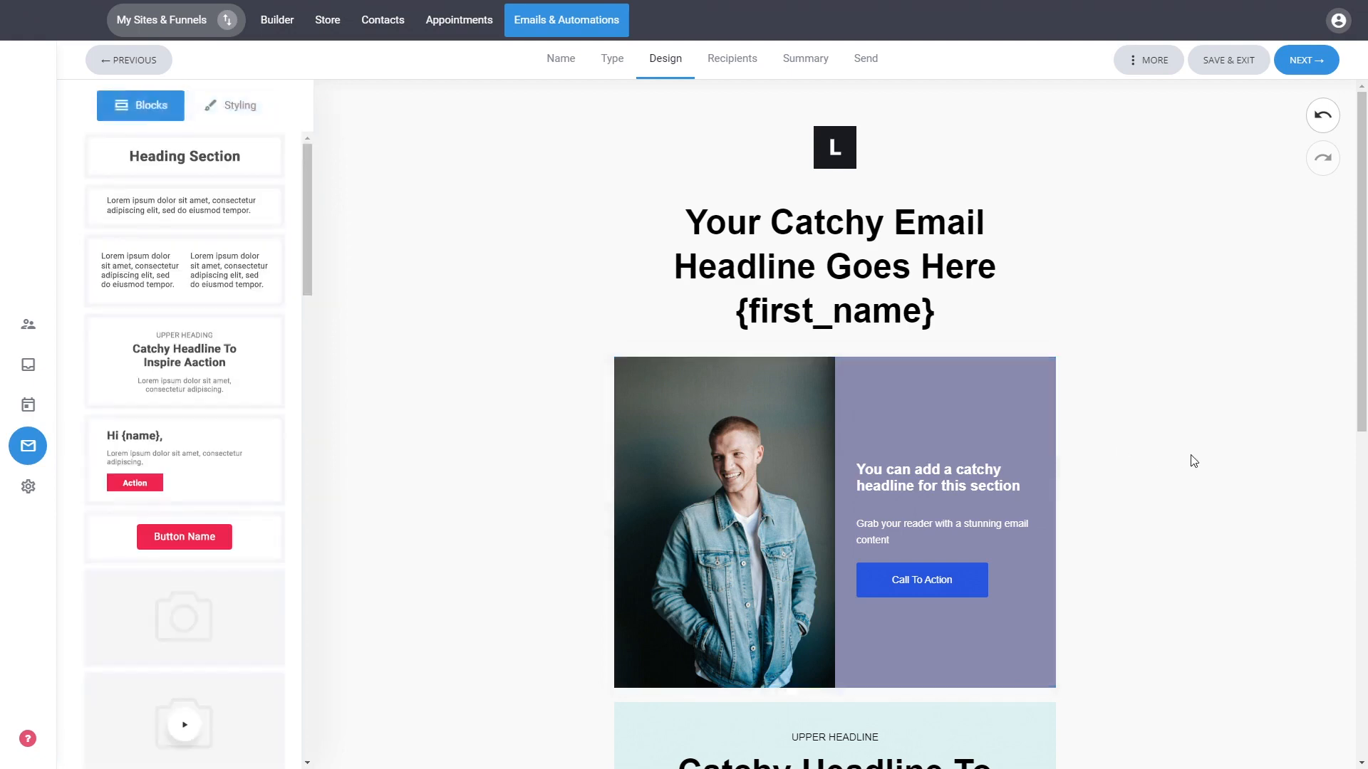
Add a Button block beneath the first 'Catchy Headline To Inspire Action' section.
scroll(1193, 454, "down", 5)
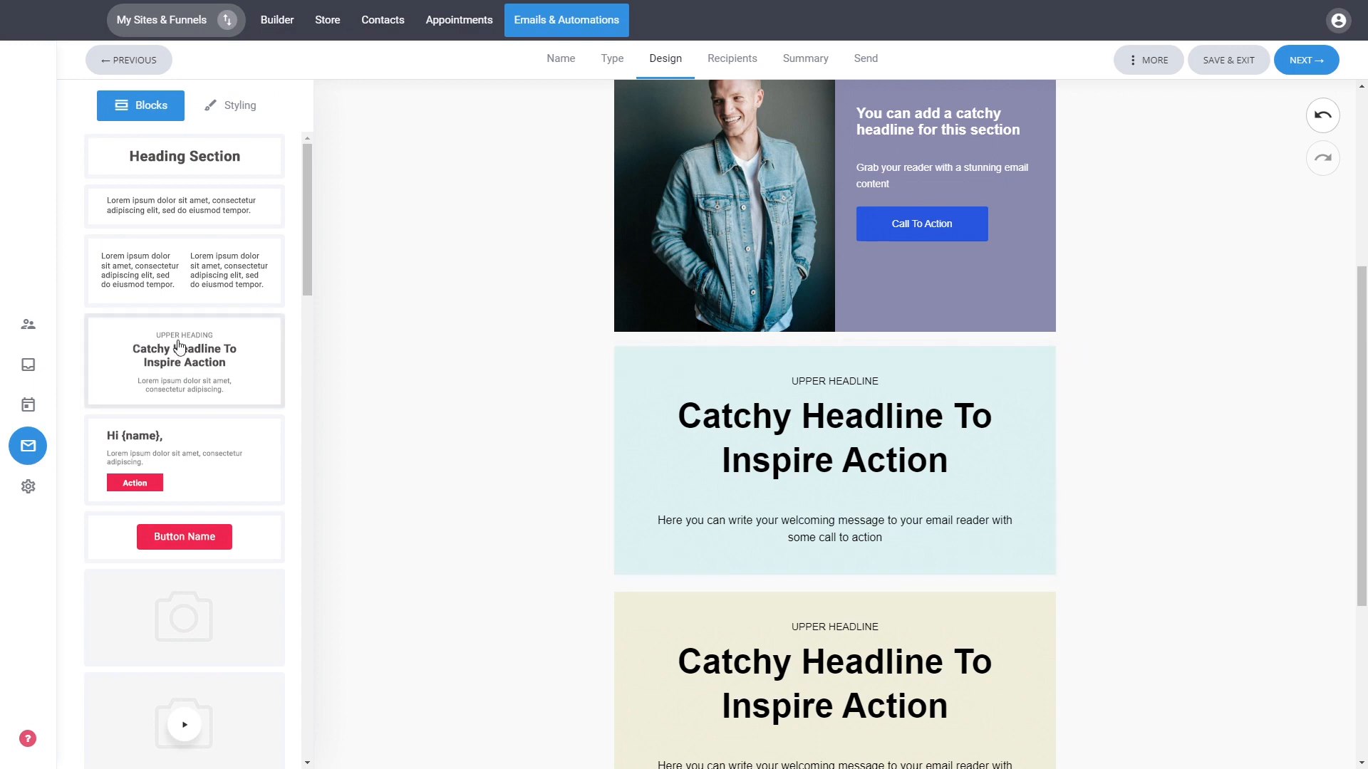
scroll(180, 349, "down", 5)
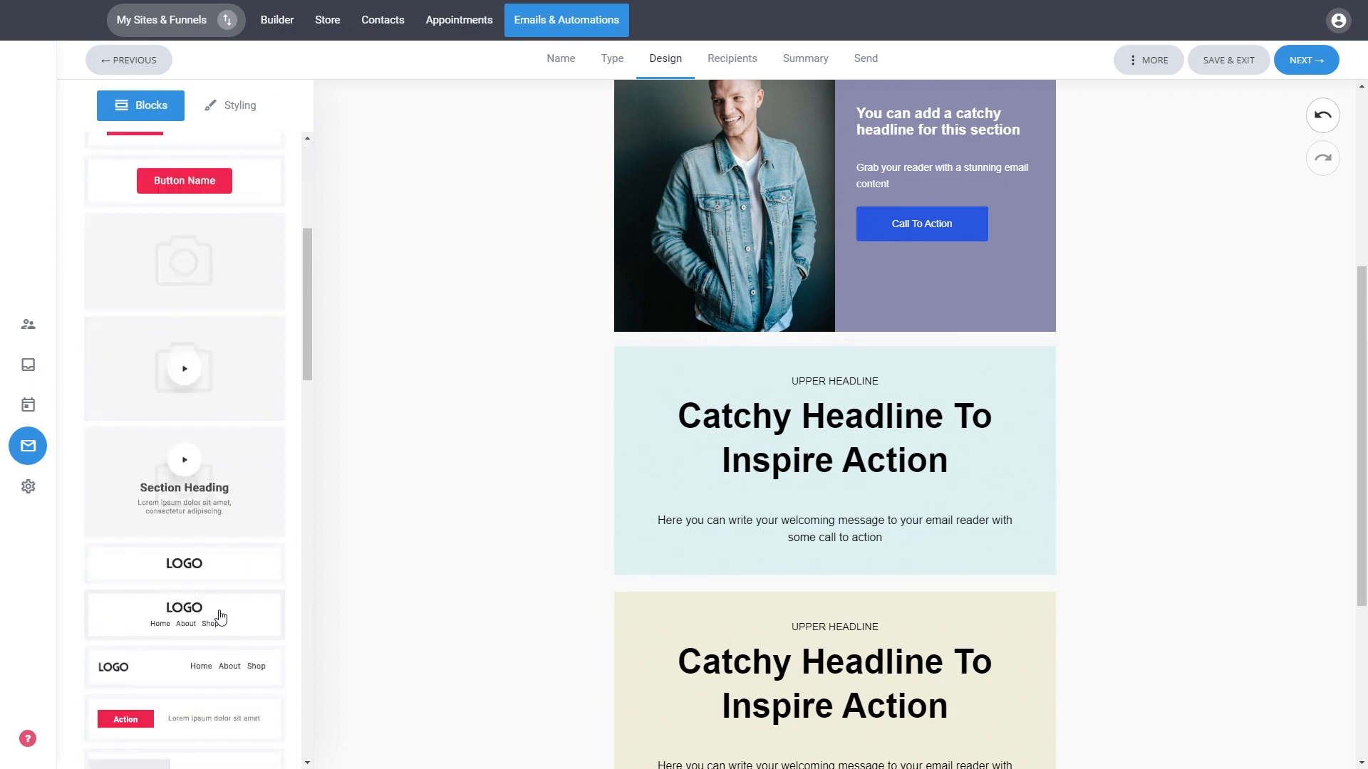
scroll(217, 564, "up", 2)
scroll(216, 556, "up", 3)
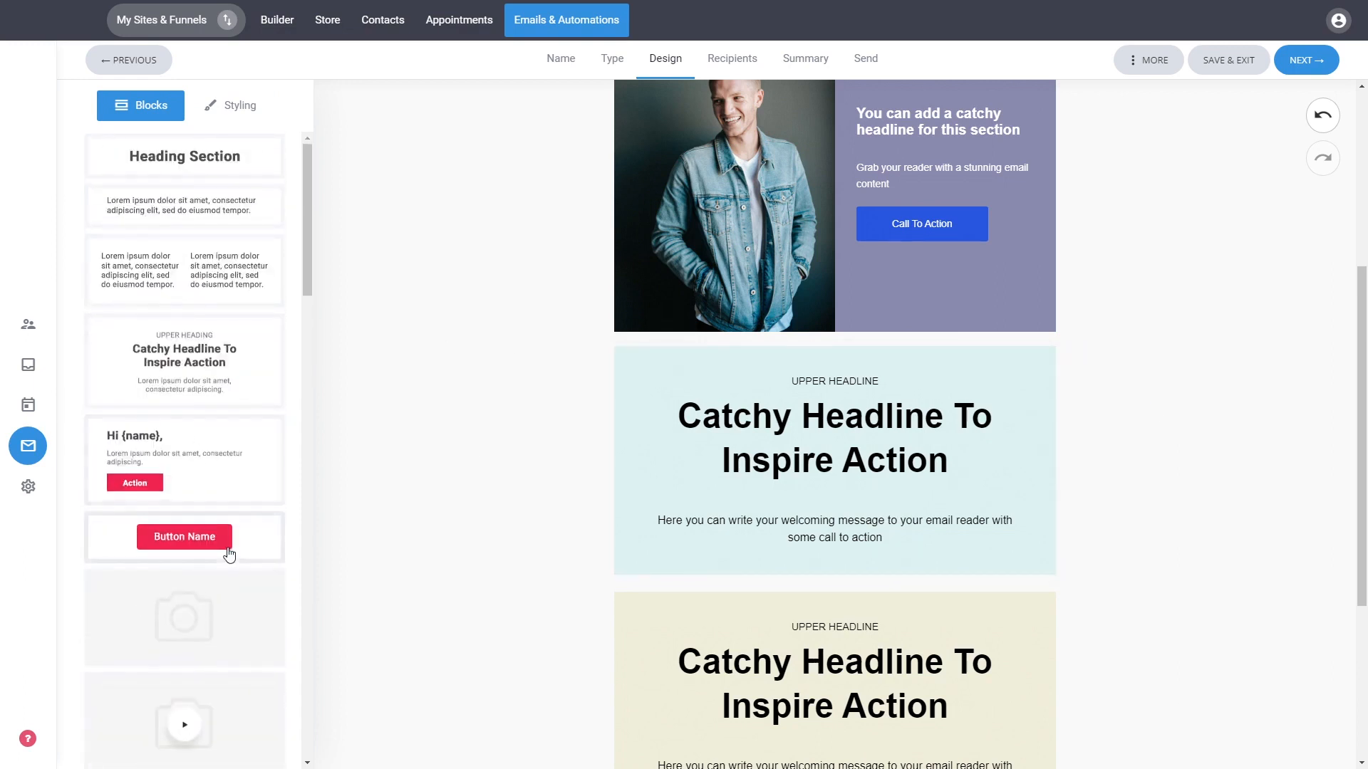
left_click_drag(223, 547, 810, 593)
mouse_move(889, 578)
left_mouse_down()
mouse_move(888, 597)
mouse_move(912, 585)
left_mouse_up()
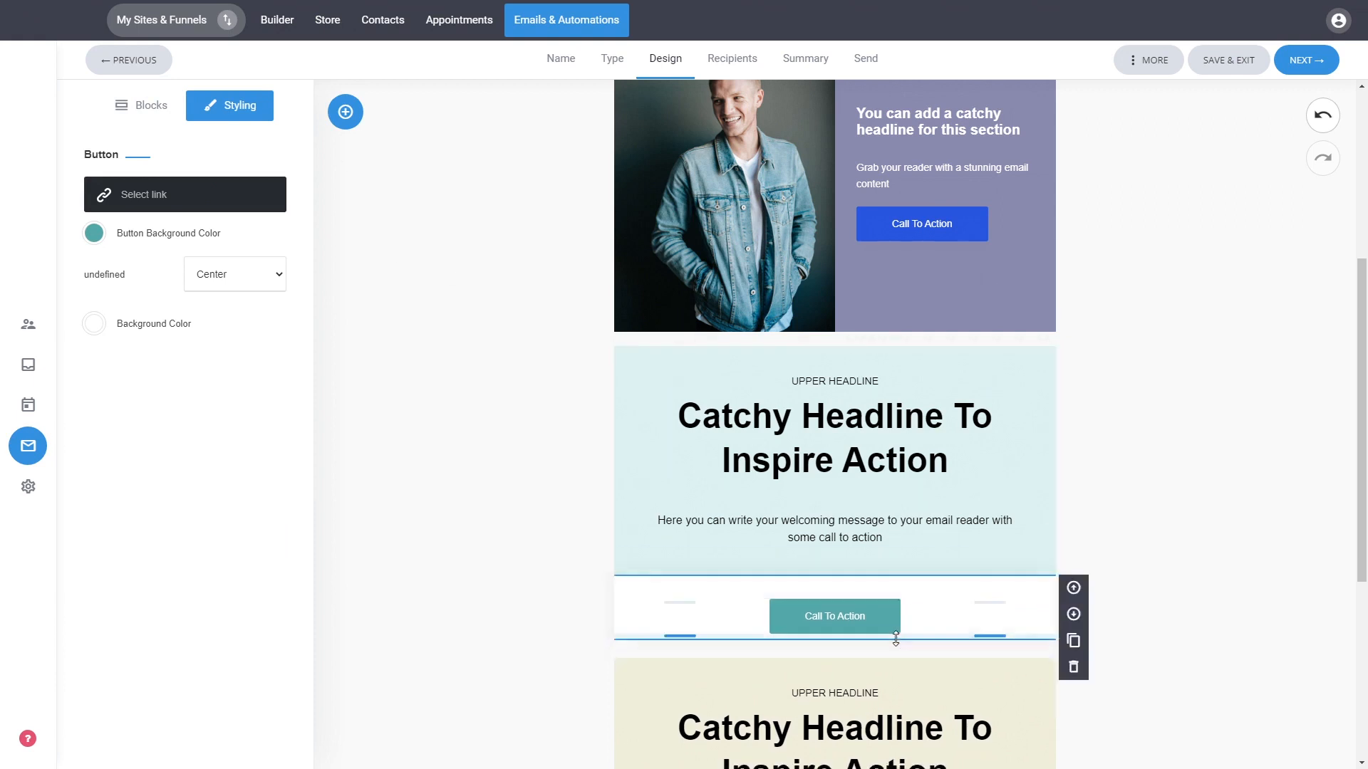
left_click_drag(896, 639, 902, 628)
left_click(906, 643)
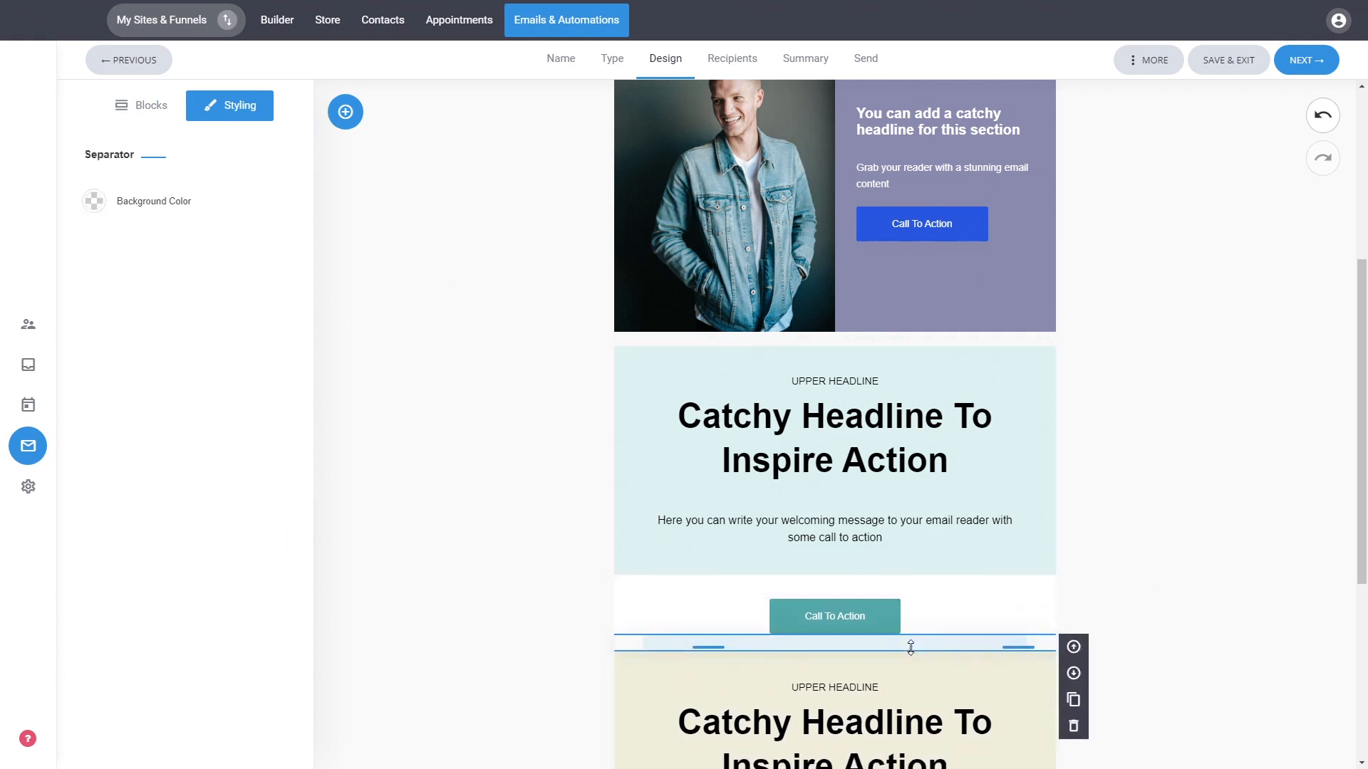
left_click(1204, 667)
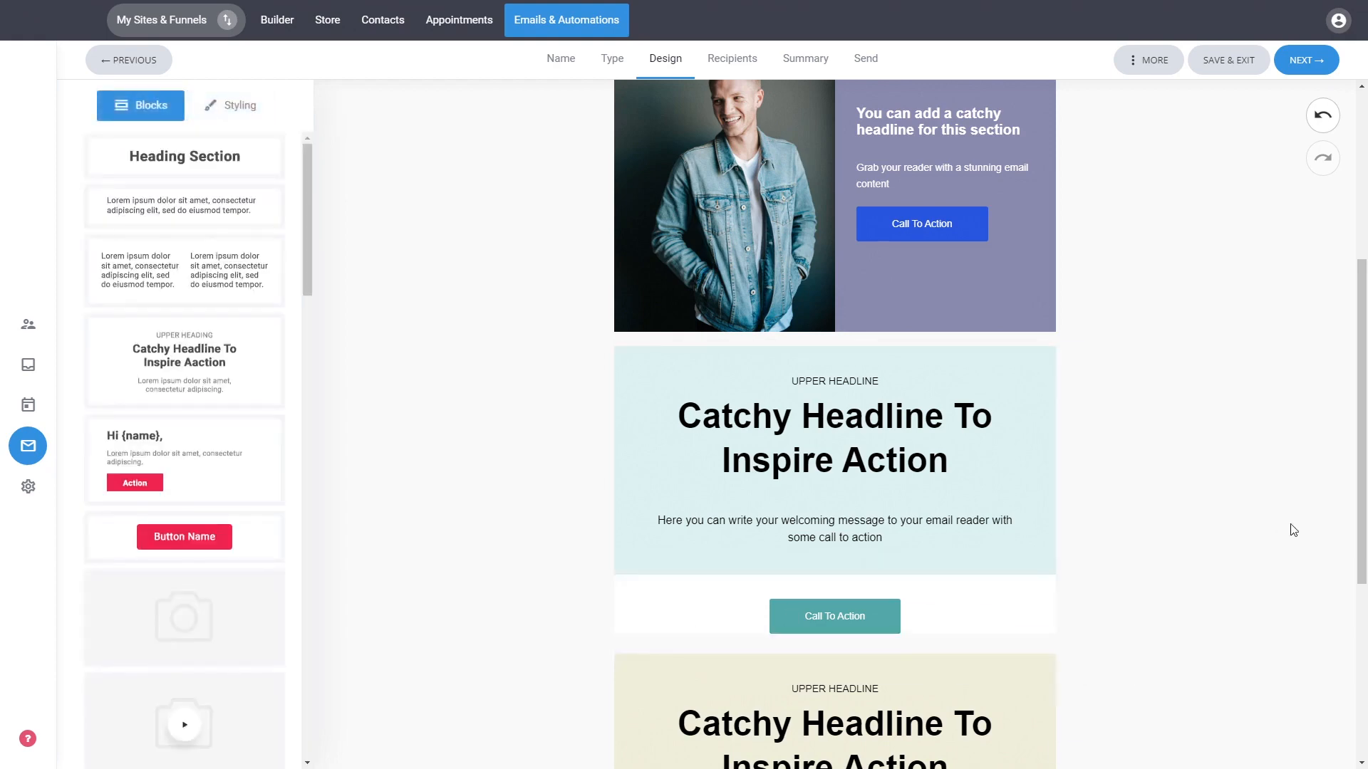
scroll(1212, 499, "down", 5)
scroll(1188, 473, "up", 6)
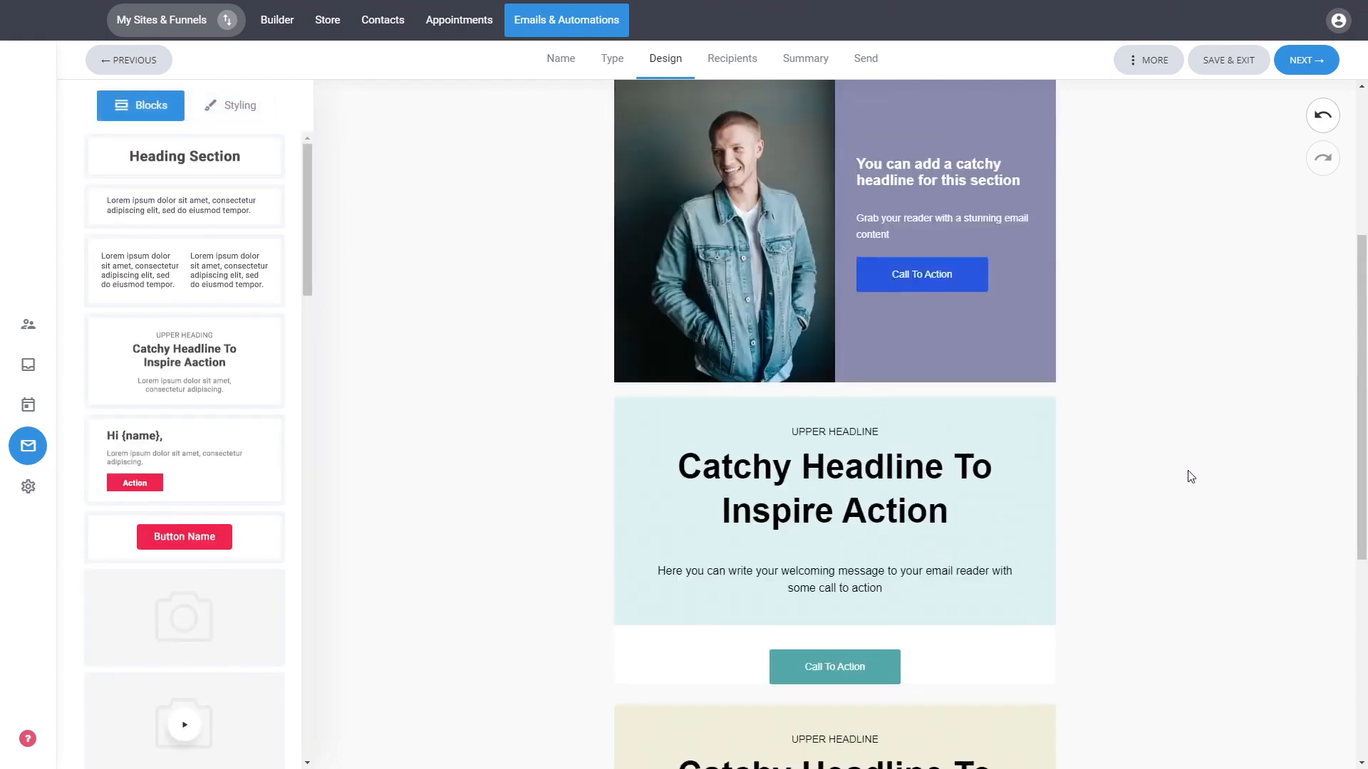
Preview the email in desktop, tablet and mobile views, then close the preview.
scroll(1188, 471, "up", 3)
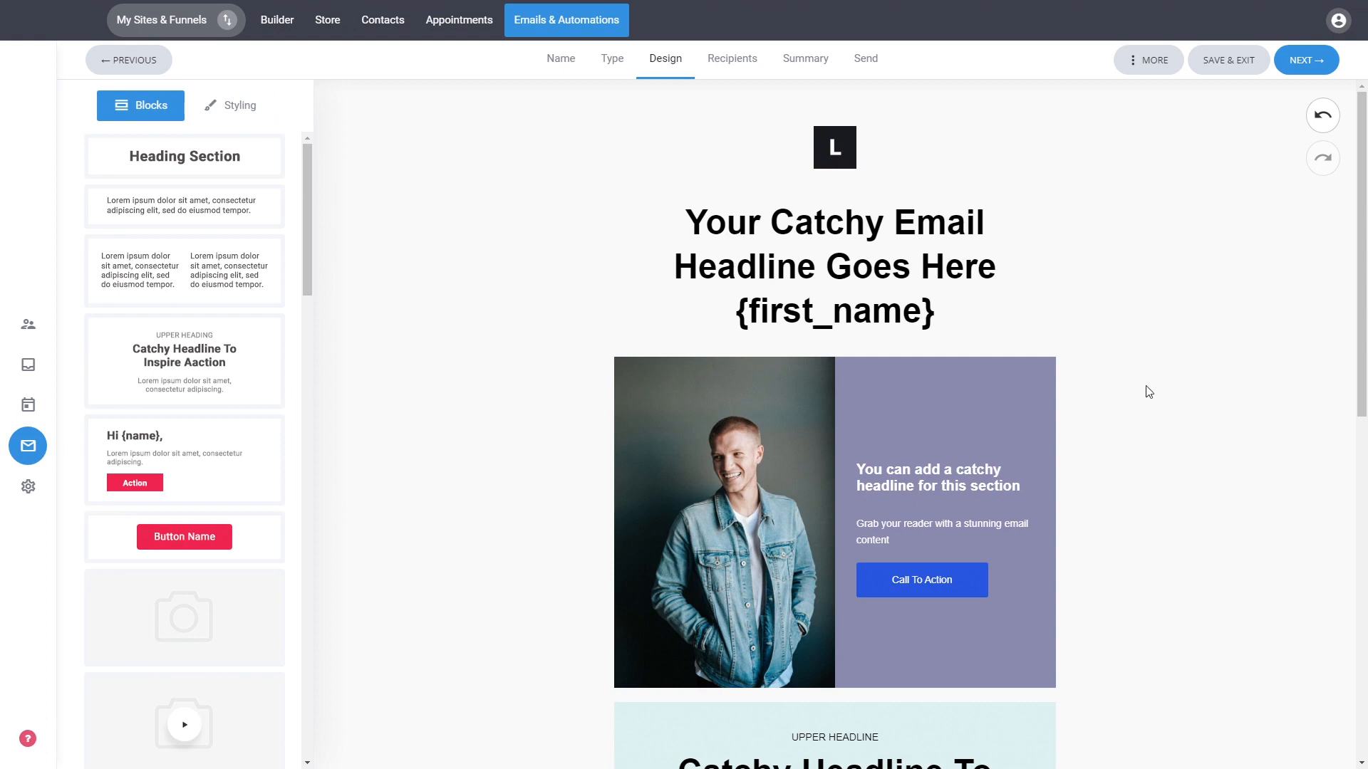
left_click(1143, 63)
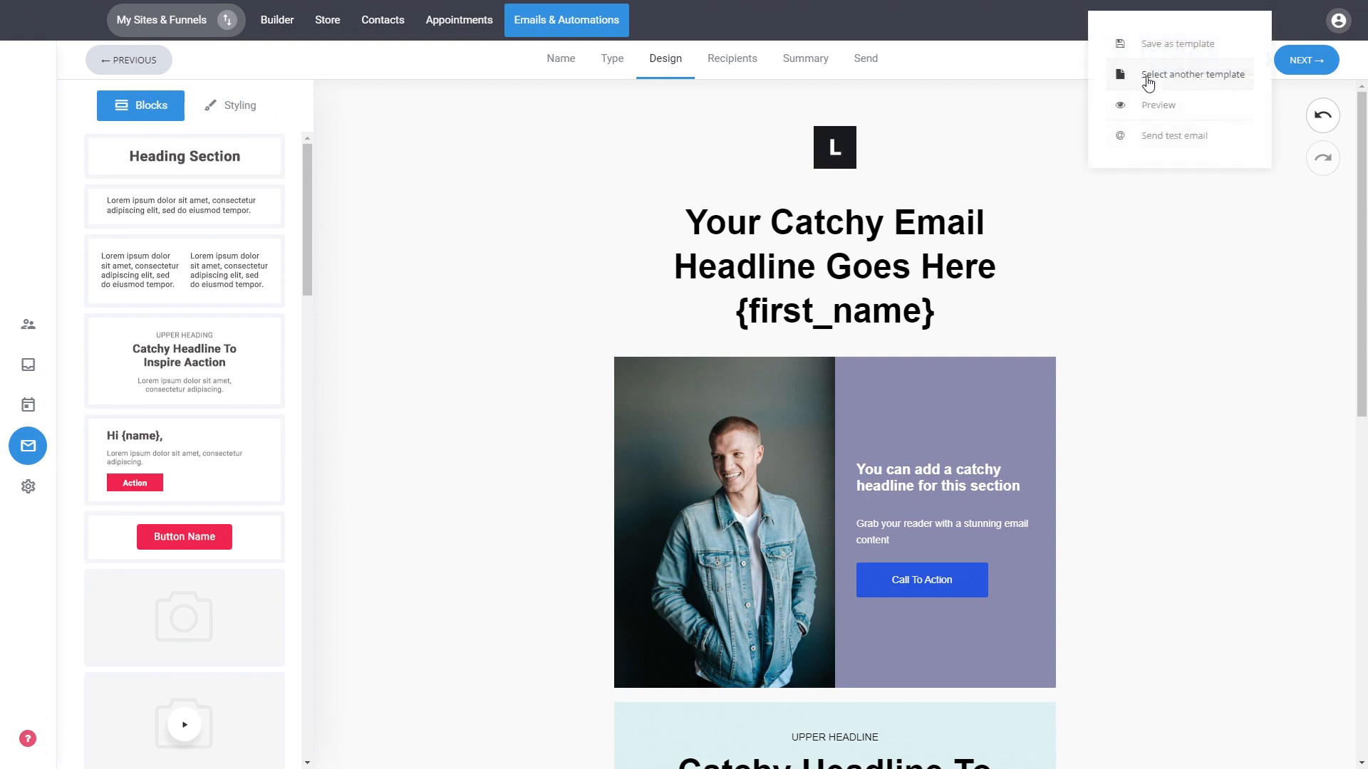
left_click(1164, 109)
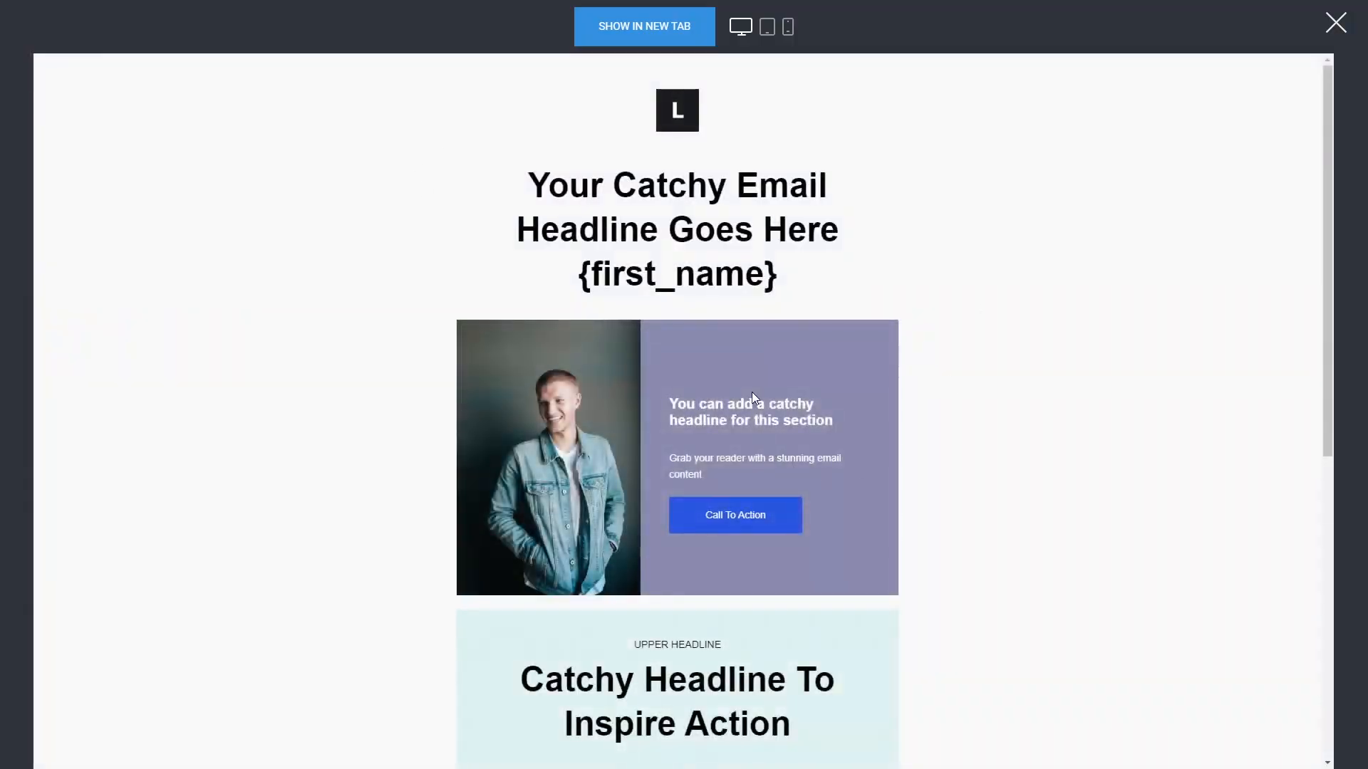
left_click(768, 28)
left_click(787, 30)
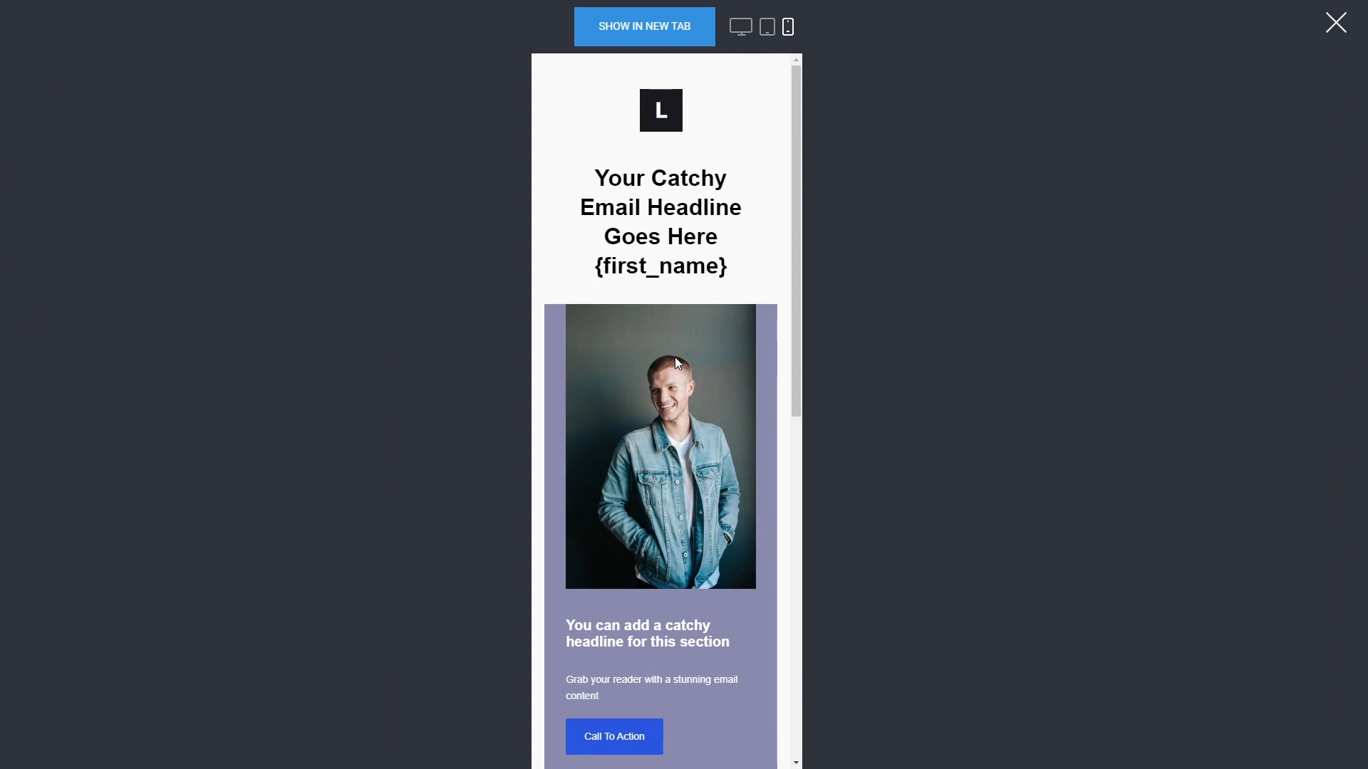
scroll(675, 362, "down", 5)
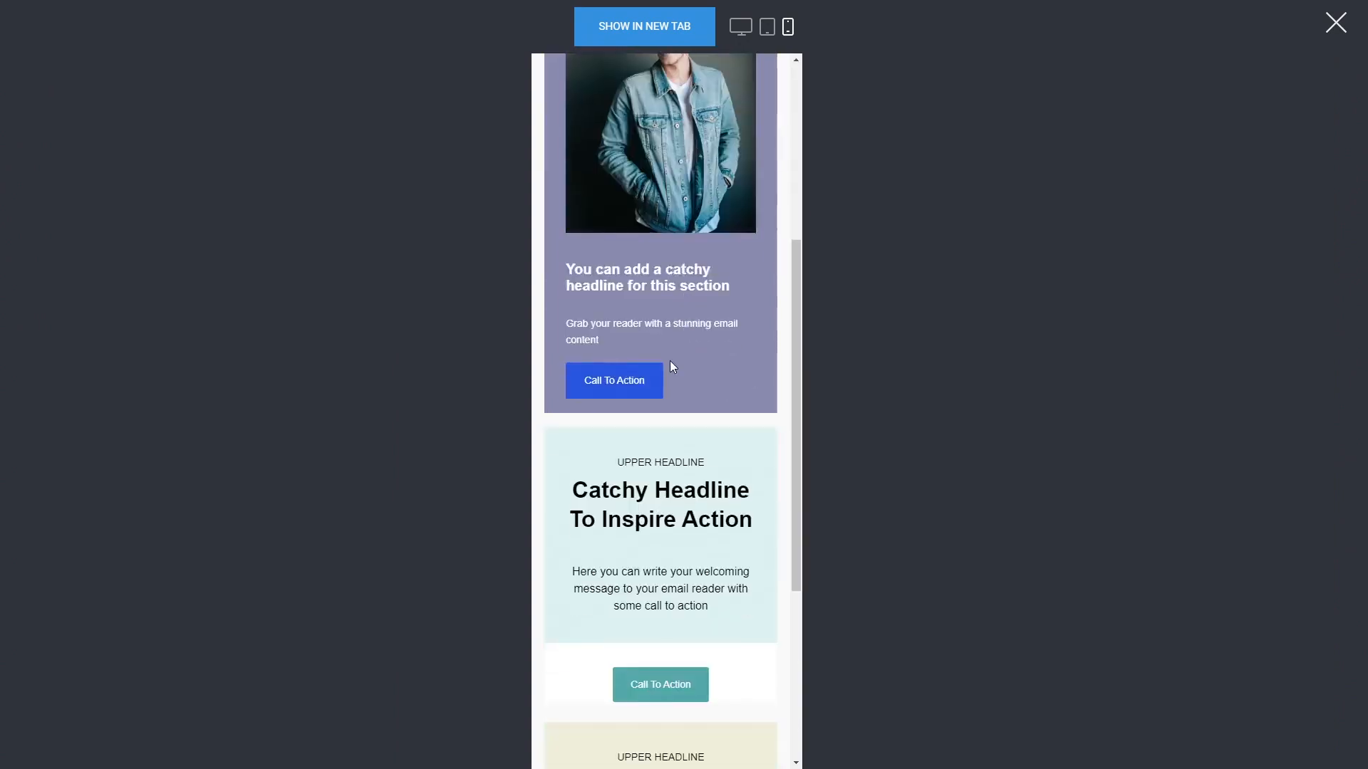
scroll(674, 367, "up", 6)
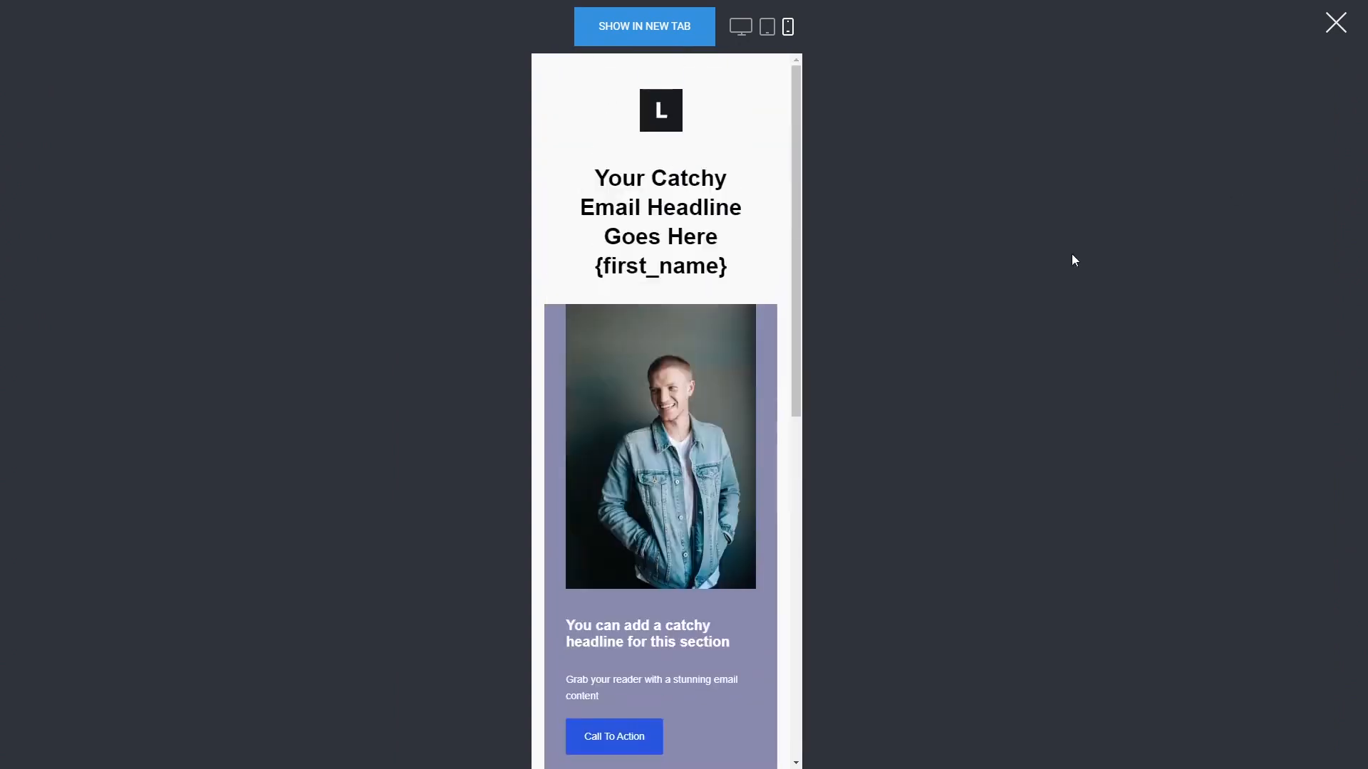
left_click(1336, 23)
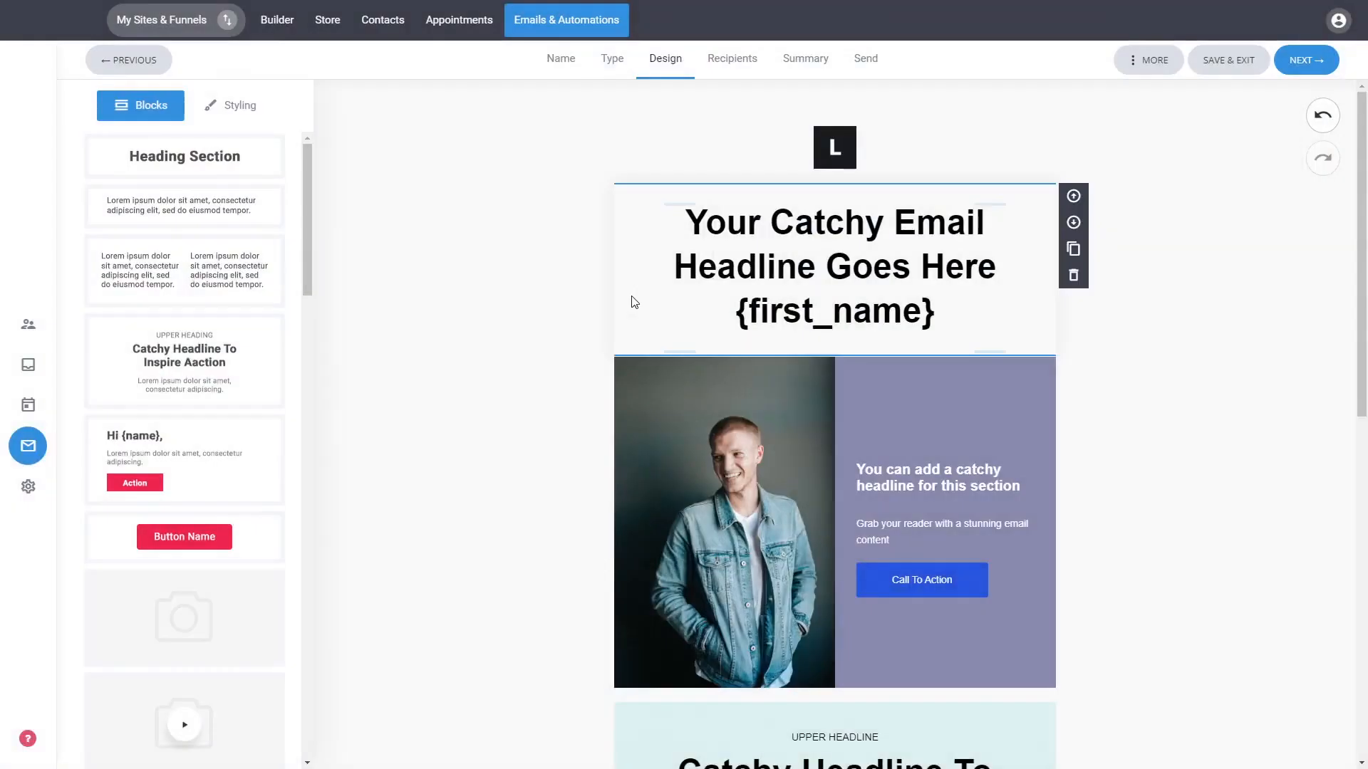
Set the email's global background color to light cyan D5F5F5 and the width to 630 px.
left_click(1143, 63)
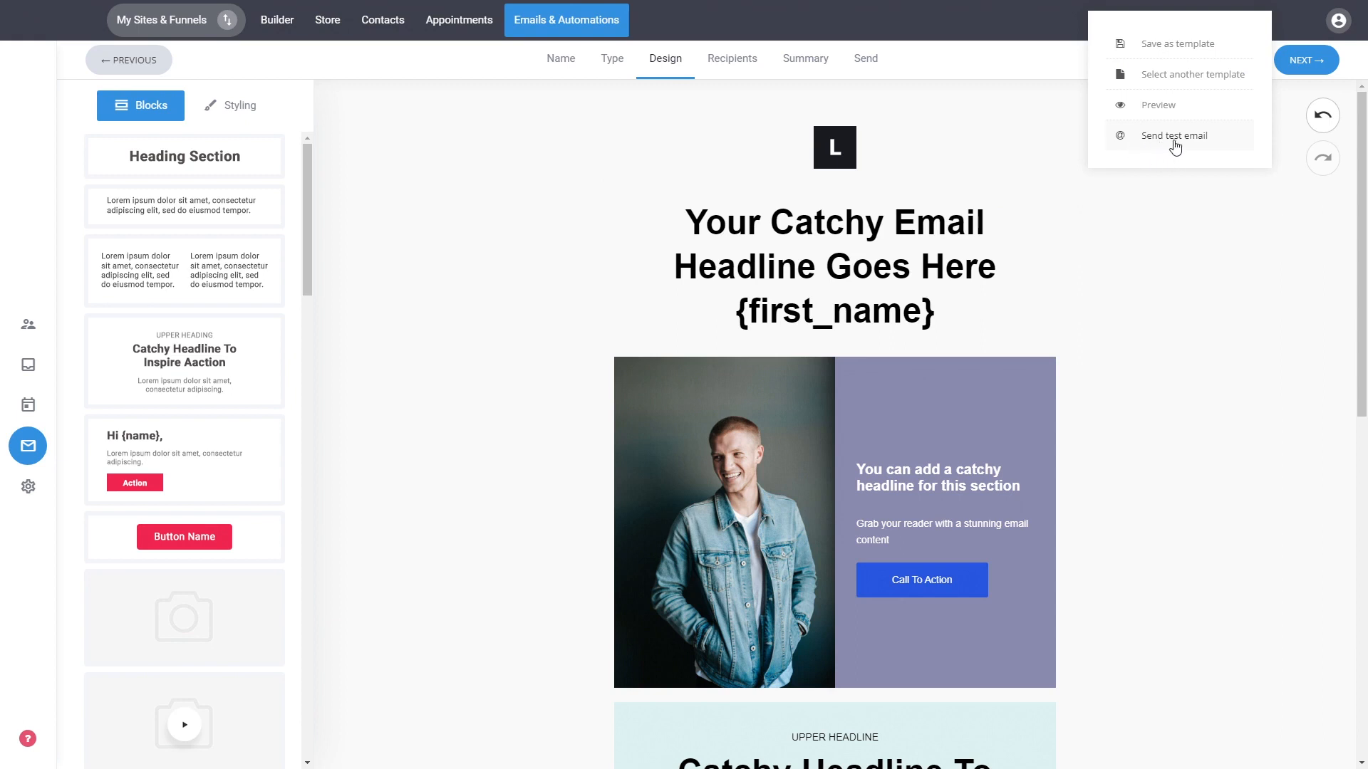
left_click(1154, 311)
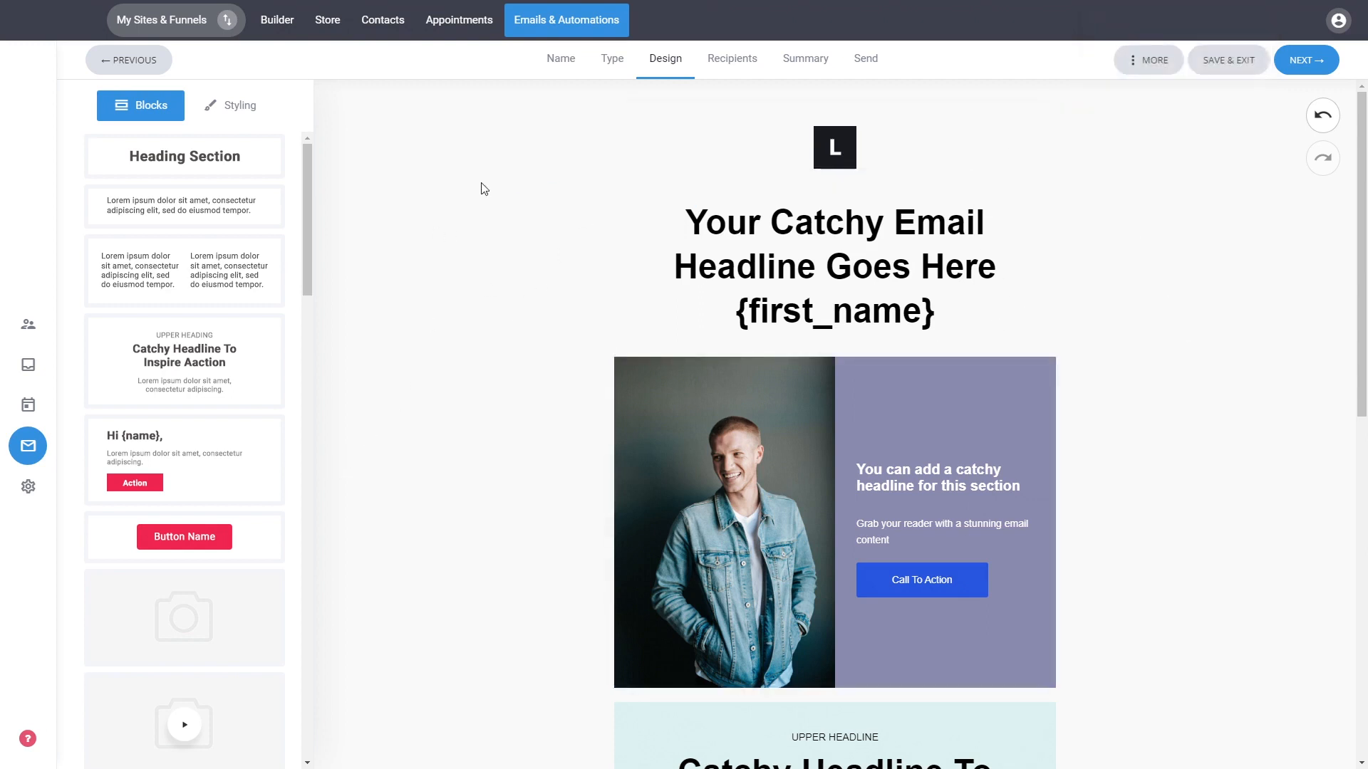
left_click(229, 114)
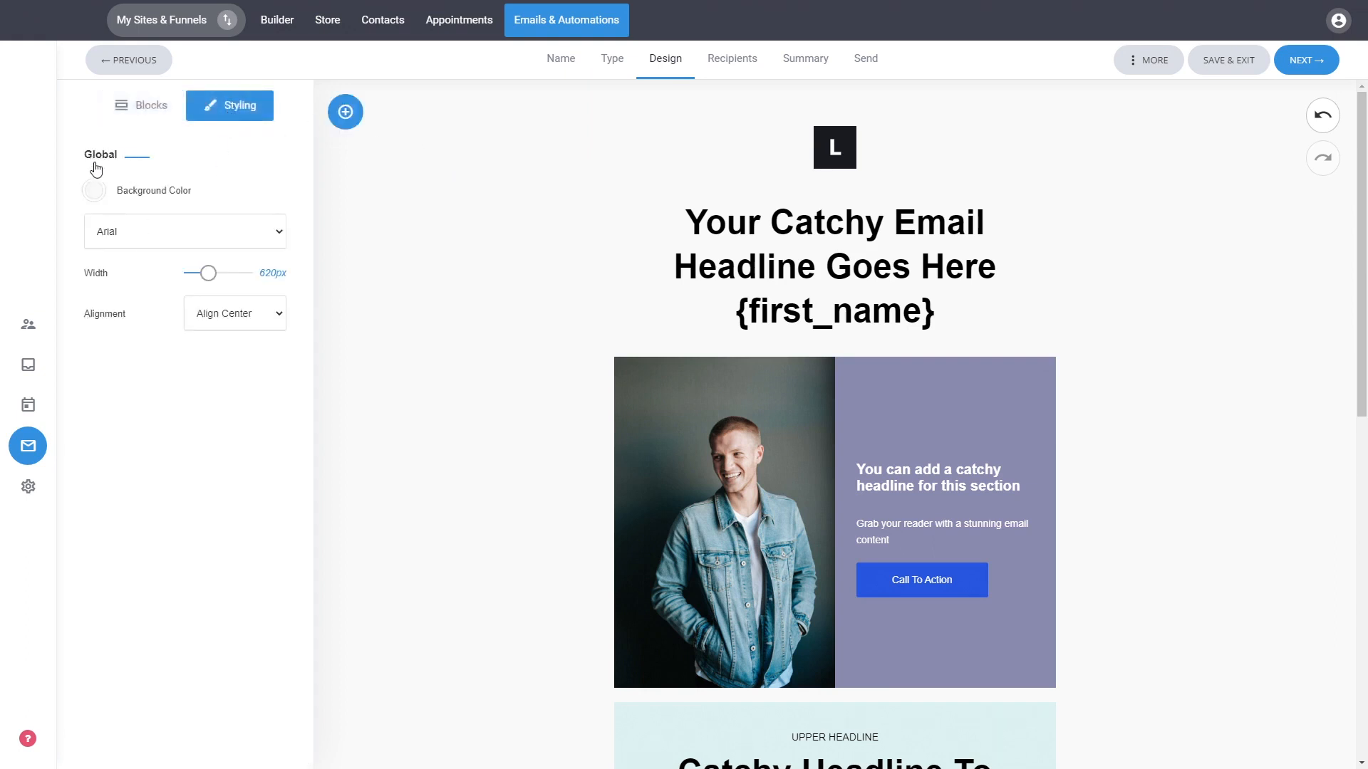
left_click(92, 191)
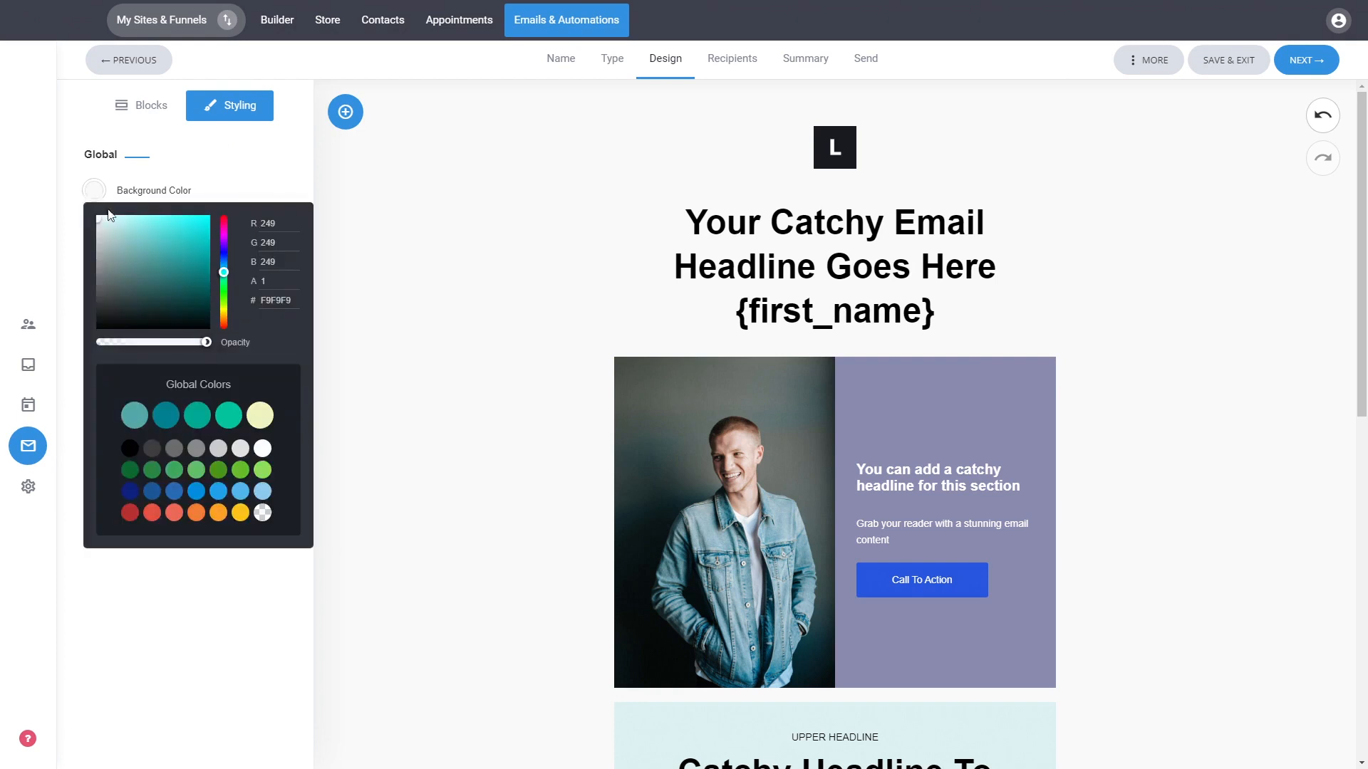
left_click(111, 223)
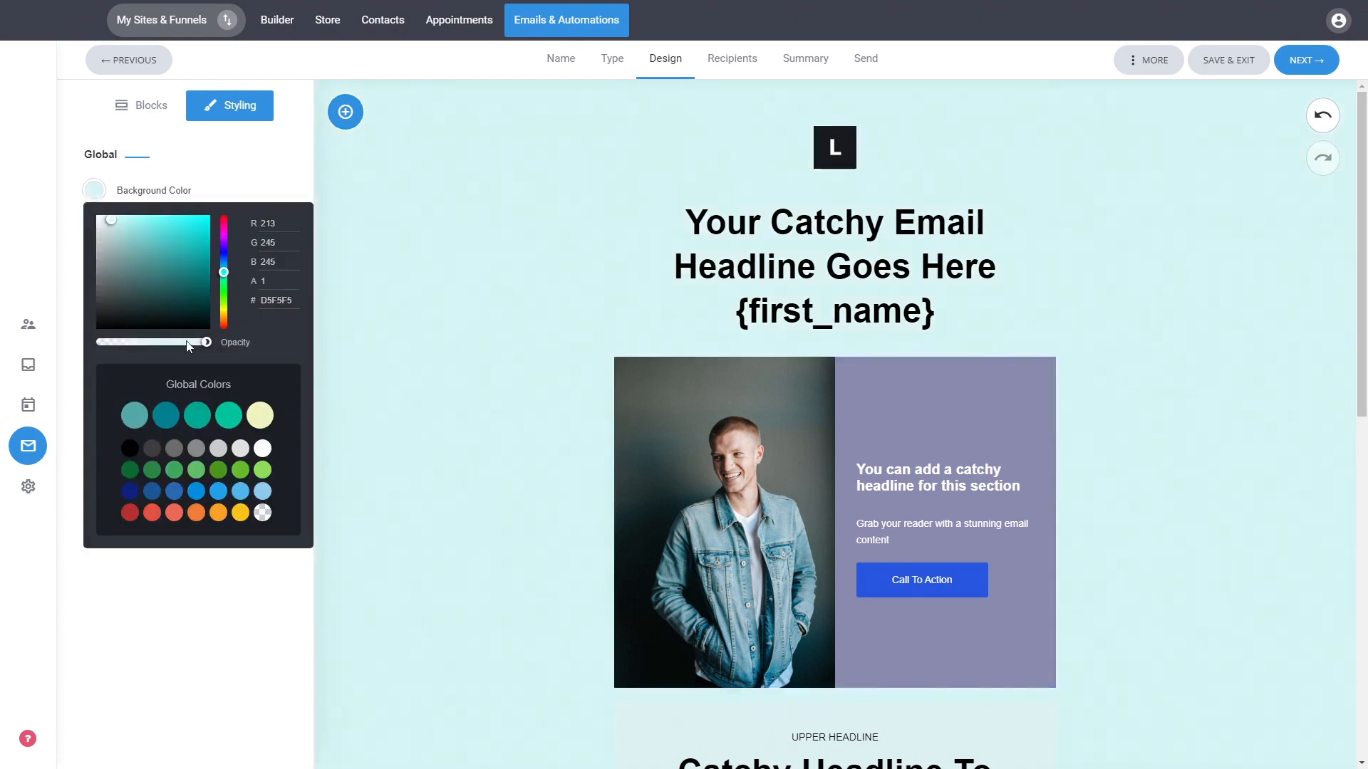
left_click(272, 167)
mouse_move(208, 274)
left_mouse_down()
mouse_move(221, 275)
mouse_move(208, 278)
left_mouse_up()
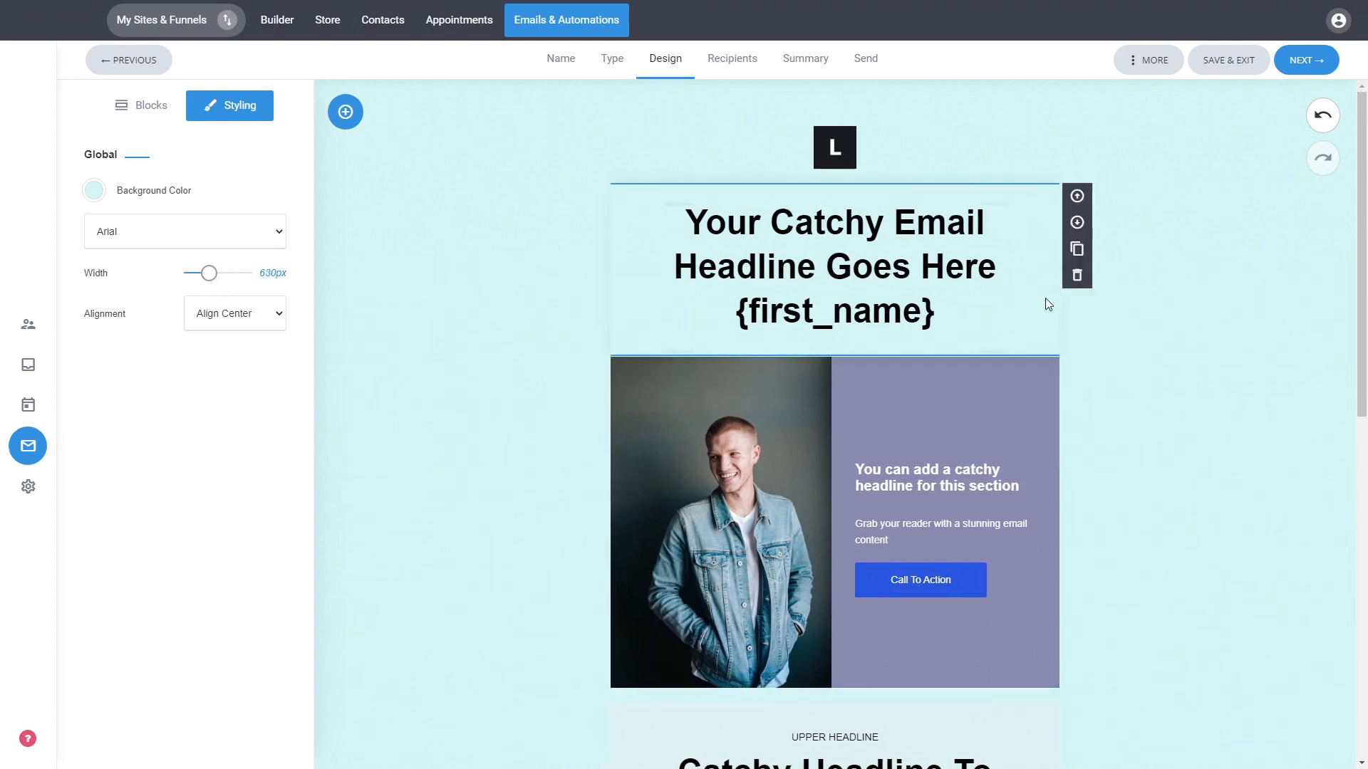
Continue to recipients, select the Default list as the audience, and proceed to the campaign summary.
left_click(1297, 65)
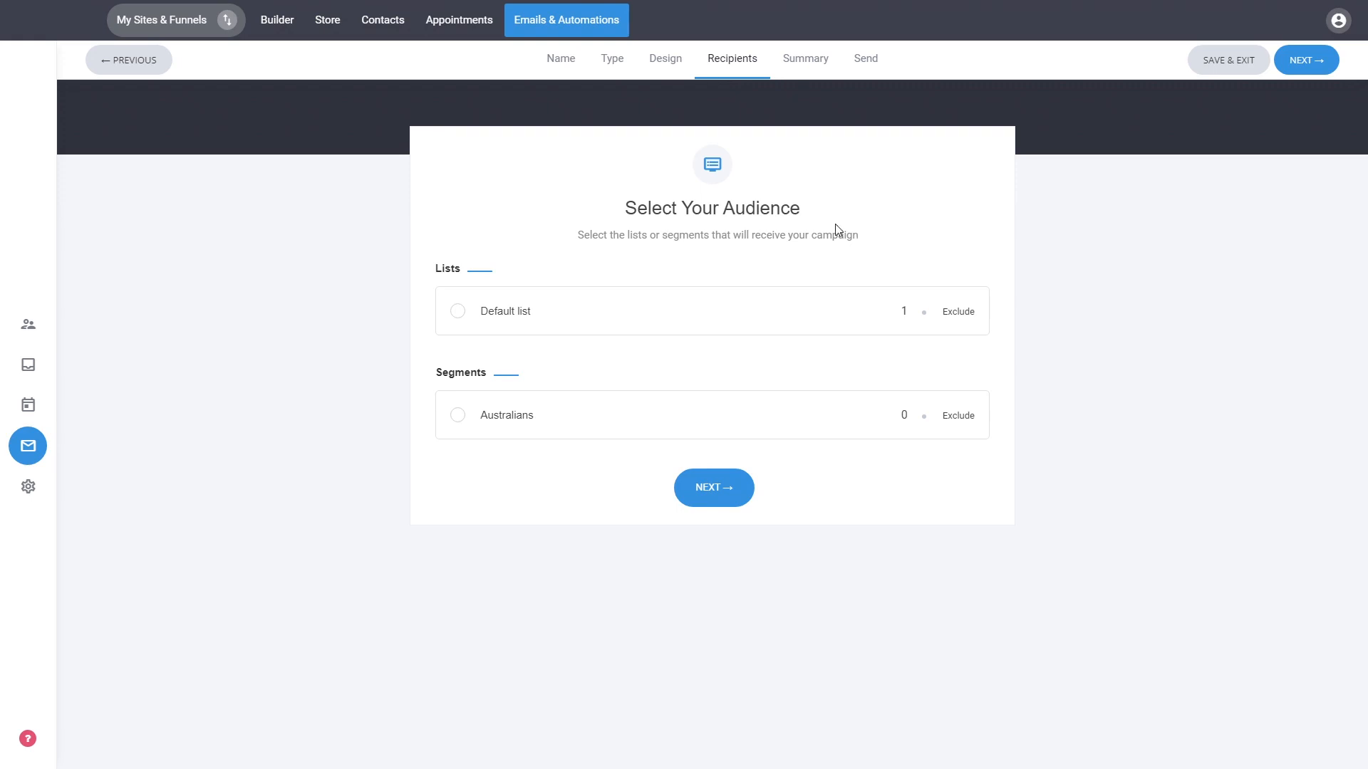
left_click(504, 314)
left_click(721, 489)
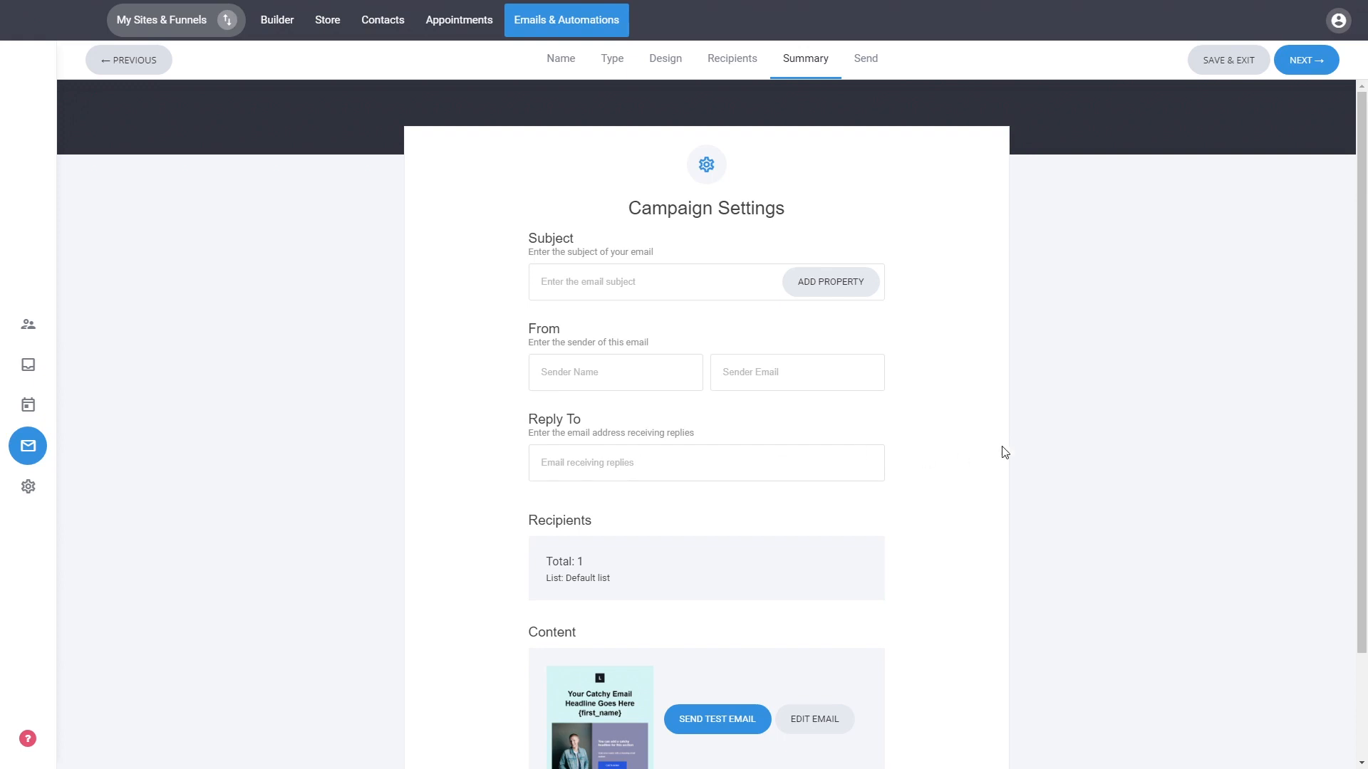
scroll(1006, 452, "down", 1)
scroll(1005, 452, "down", 2)
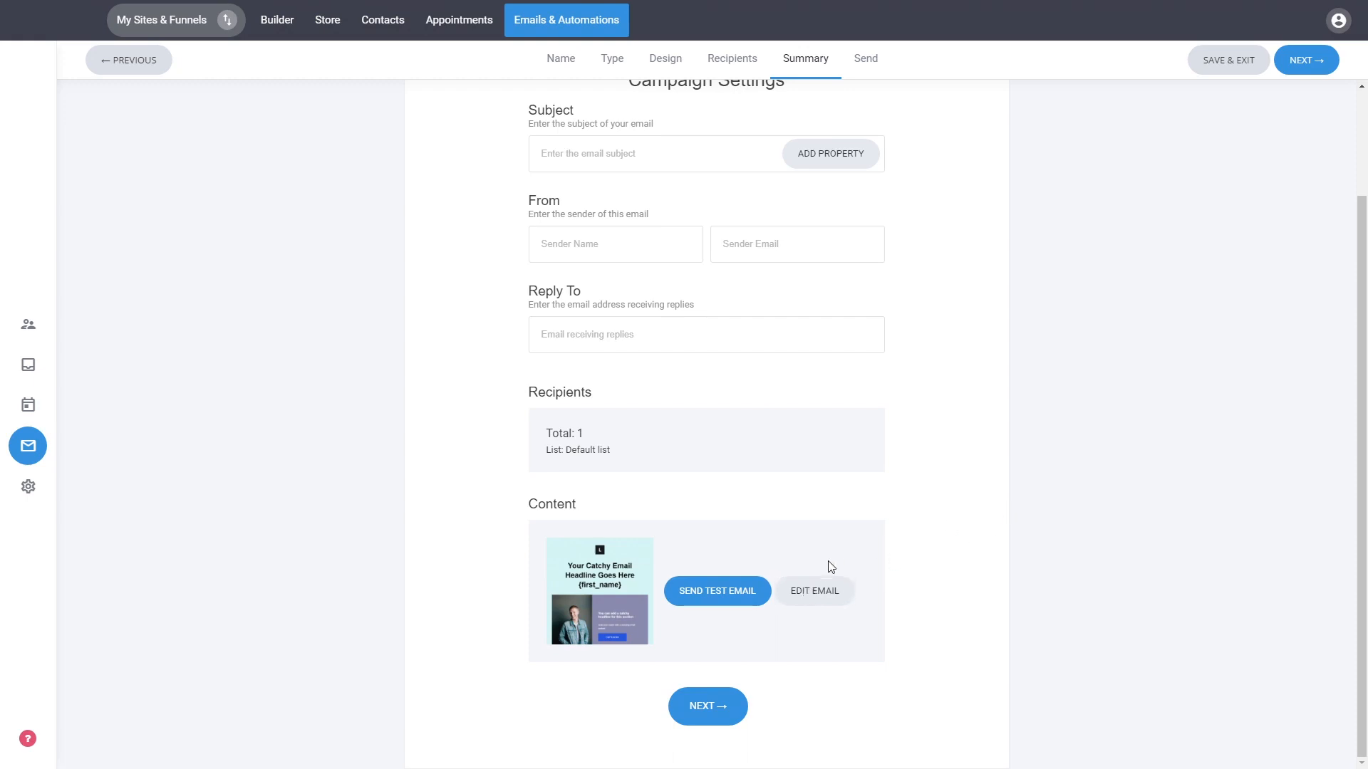
scroll(931, 437, "up", 2)
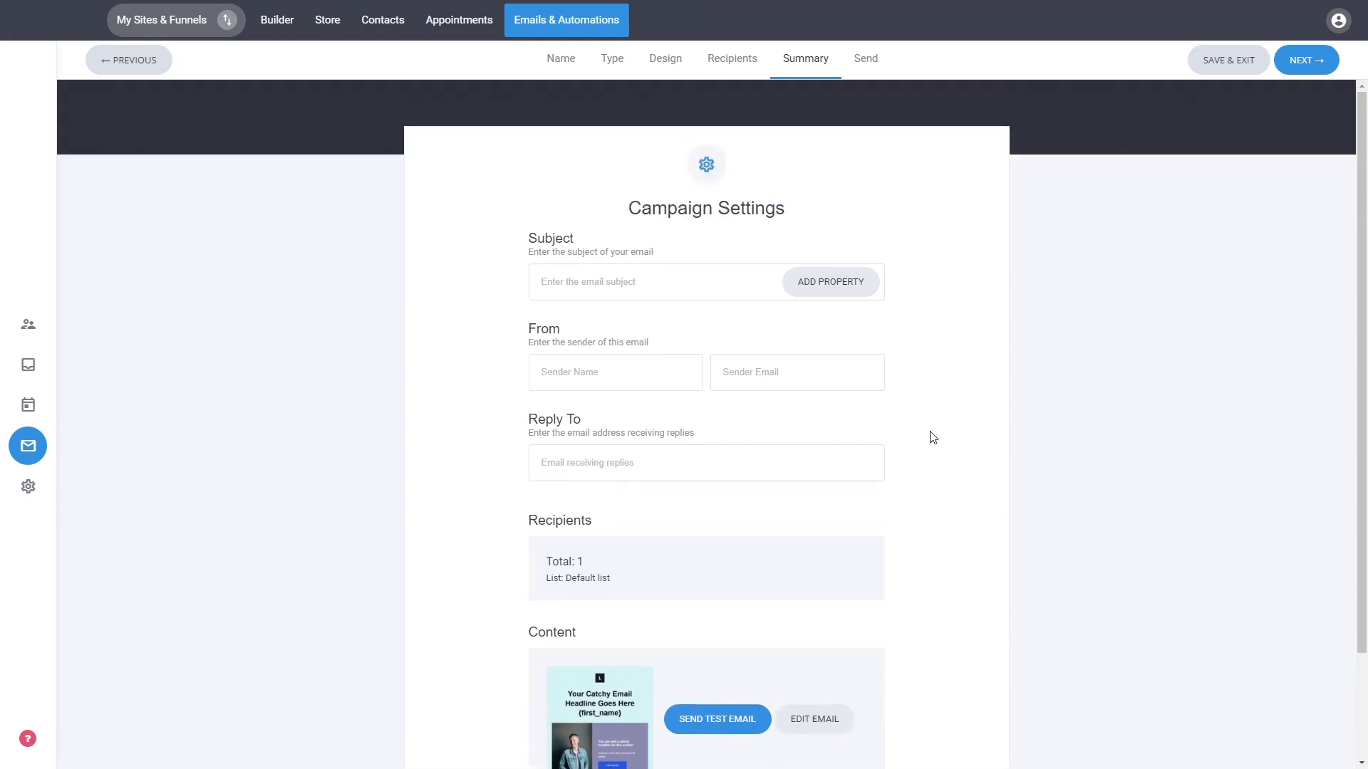